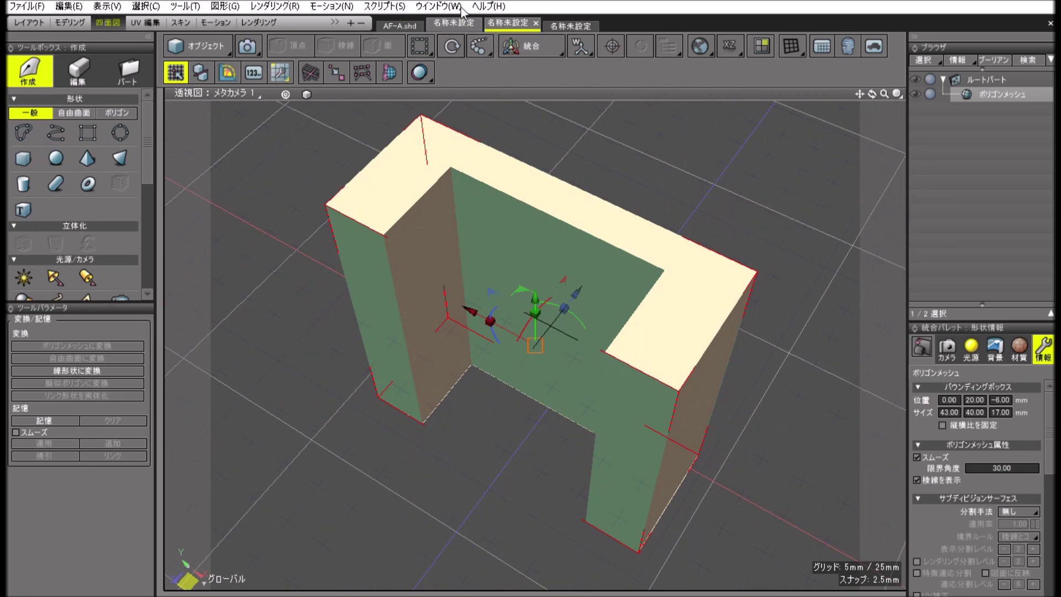
Step: Review the square-edged and rounded bracket versions and the AF-A.shd model in the open documents from several angles
{"action": "left_click", "coordinate": [450, 26]}
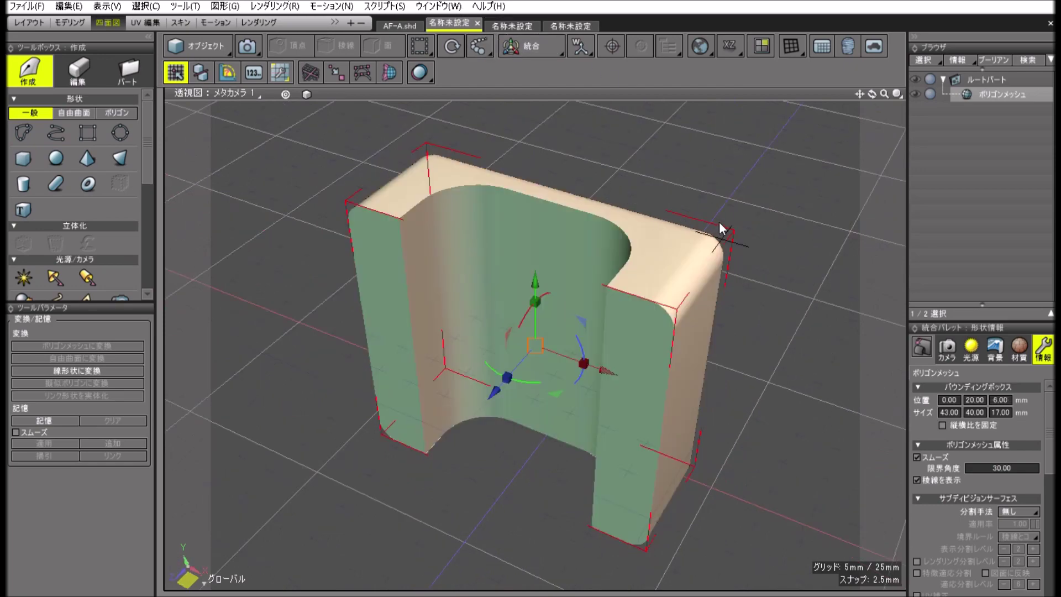
{"action": "mouse_move", "coordinate": [752, 210]}
{"action": "middle_mouse_down"}
{"action": "mouse_move", "coordinate": [765, 233]}
{"action": "mouse_move", "coordinate": [777, 223]}
{"action": "mouse_move", "coordinate": [817, 262]}
{"action": "mouse_move", "coordinate": [750, 210]}
{"action": "middle_mouse_up"}
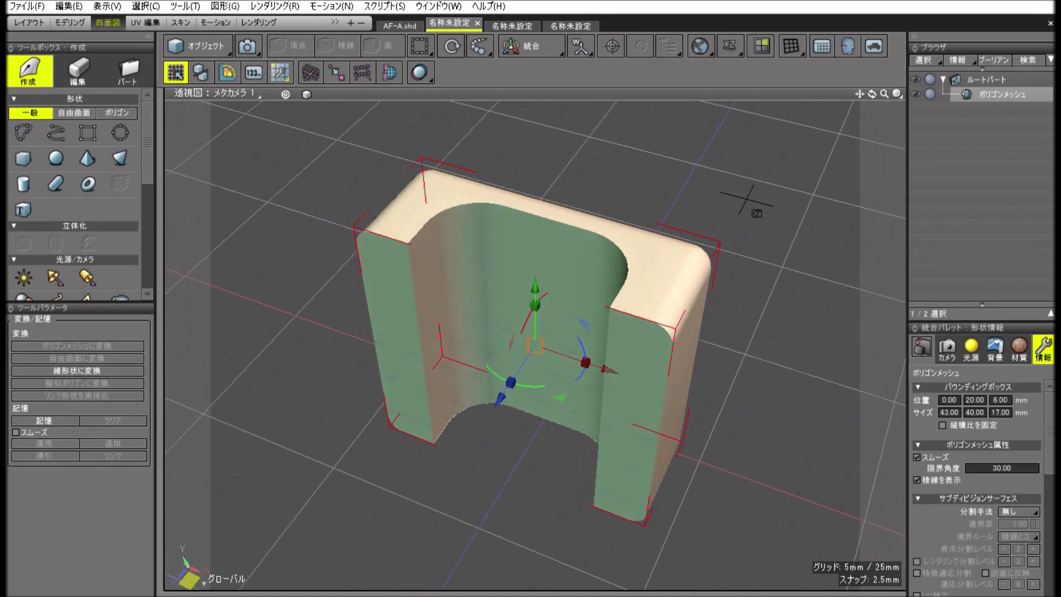
{"action": "left_click", "coordinate": [396, 26]}
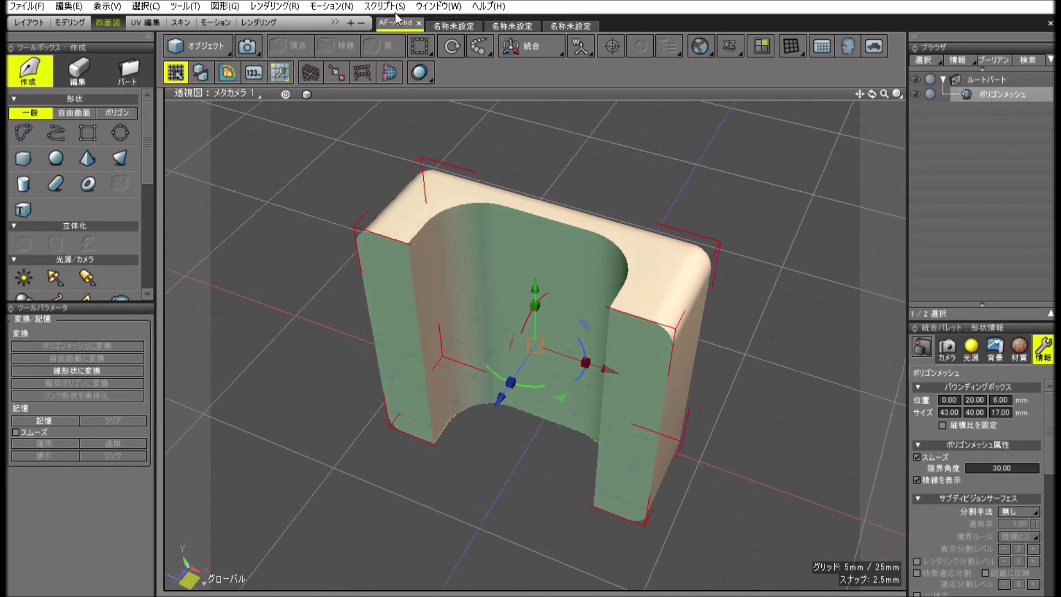
{"action": "middle_click_drag", "start_coordinate": [680, 202], "coordinate": [492, 303]}
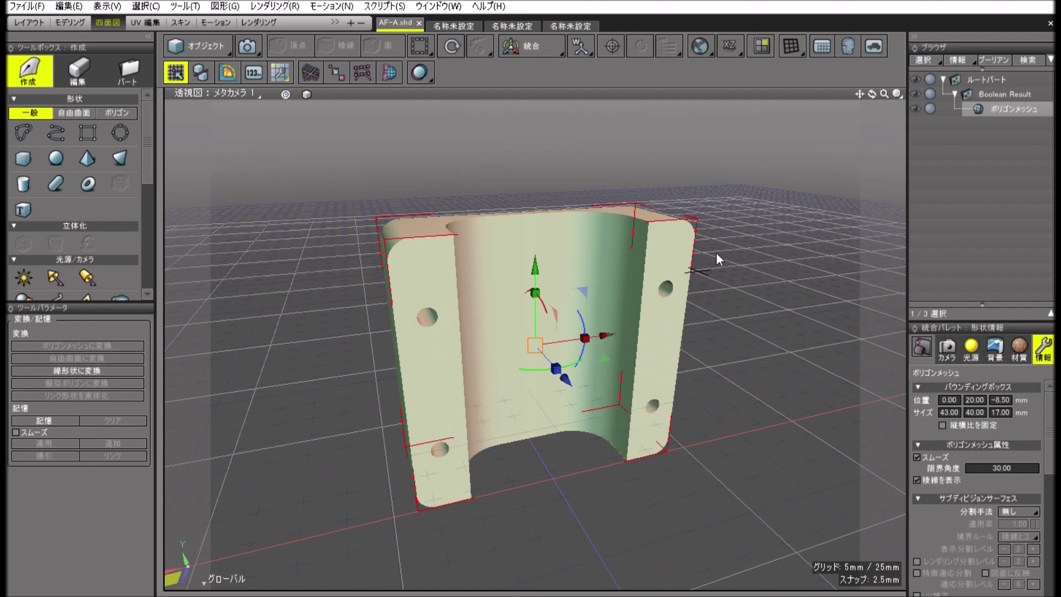
{"action": "middle_click_drag", "start_coordinate": [734, 258], "coordinate": [759, 249]}
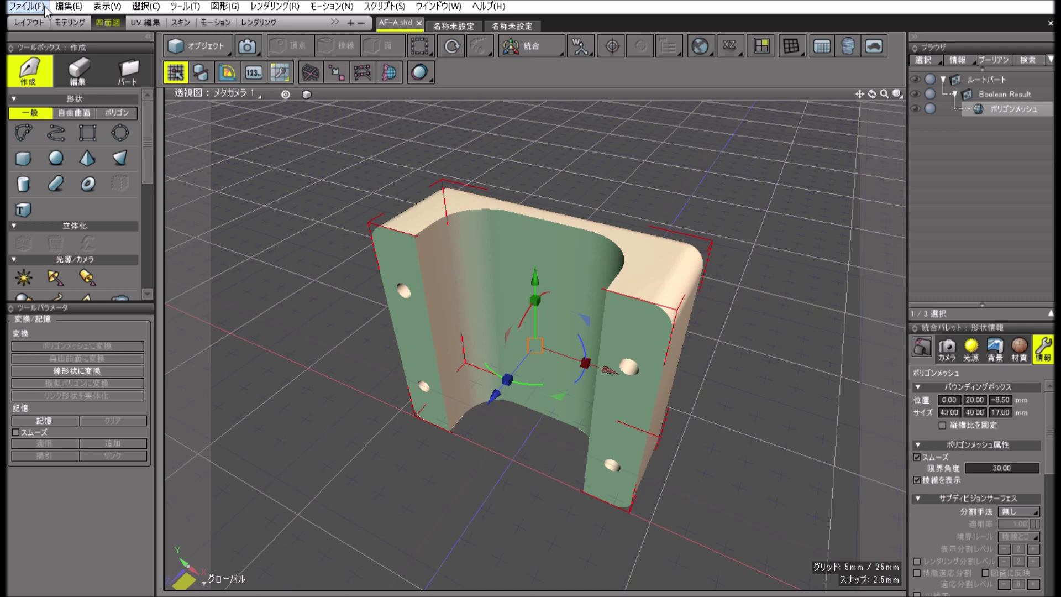
Step: Create a new empty document and set shape creation to polygon primitives
{"action": "key", "text": "ctrl+n"}
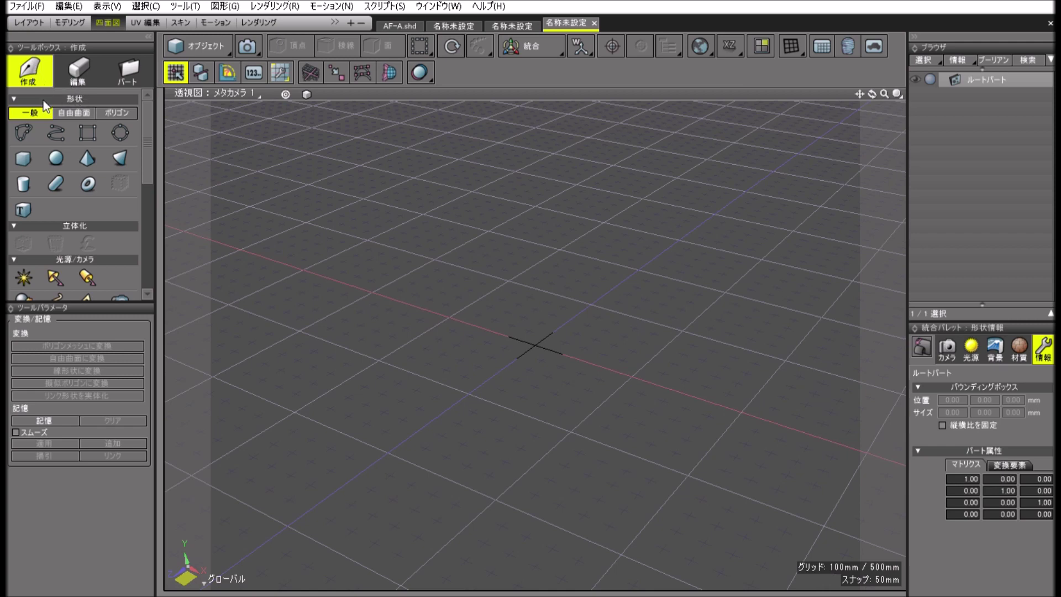
{"action": "left_click", "coordinate": [108, 103]}
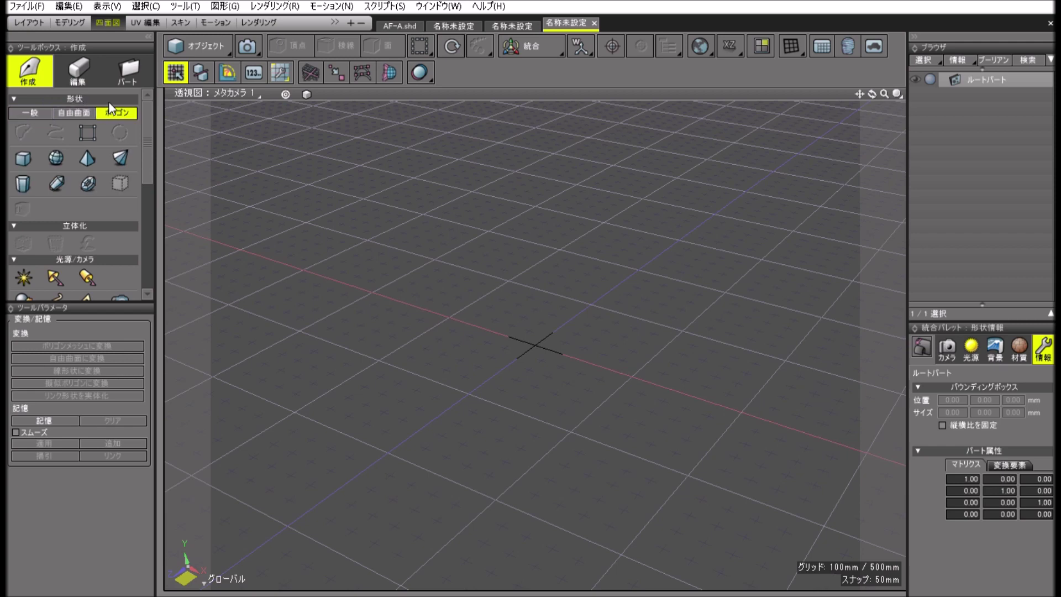
Step: Create a trial polygon box 200 × 200 × 200 mm at the origin, view it up close and delete it
{"action": "left_click", "coordinate": [24, 157]}
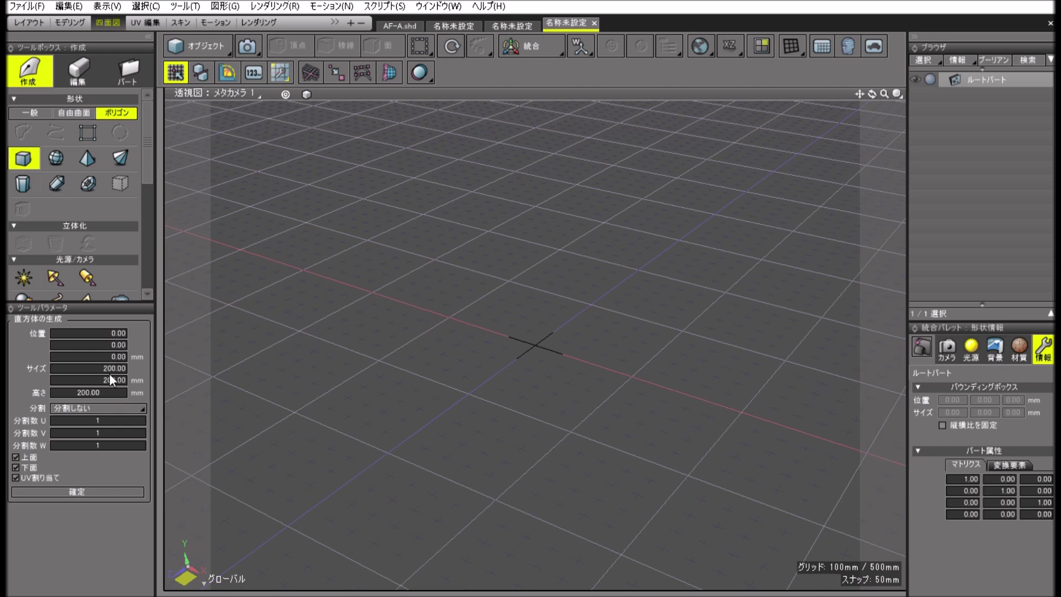
{"action": "left_click", "coordinate": [71, 477]}
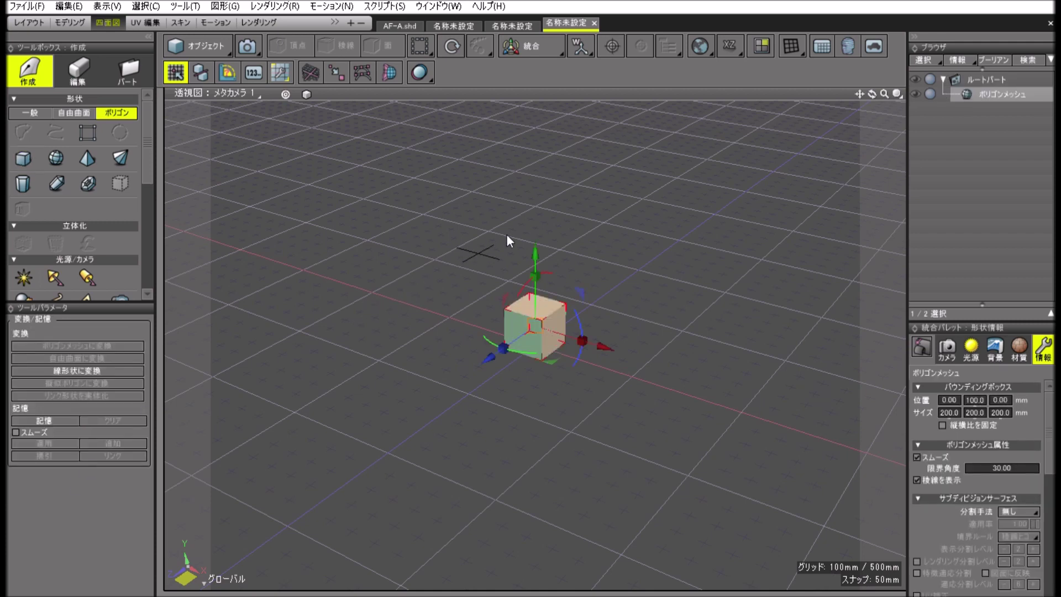
{"action": "left_click", "coordinate": [463, 334]}
{"action": "left_click", "coordinate": [286, 84]}
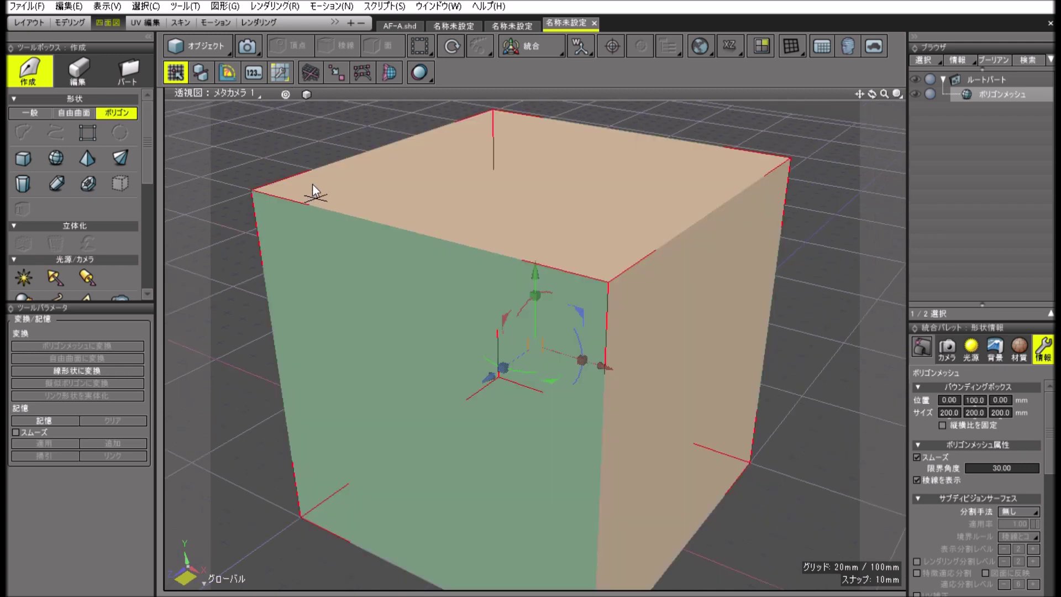
{"action": "scroll", "coordinate": [313, 183], "scroll_direction": "down", "scroll_amount": 5}
{"action": "scroll", "coordinate": [313, 183], "scroll_direction": "up", "scroll_amount": 2}
{"action": "scroll", "coordinate": [313, 183], "scroll_direction": "down", "scroll_amount": 2}
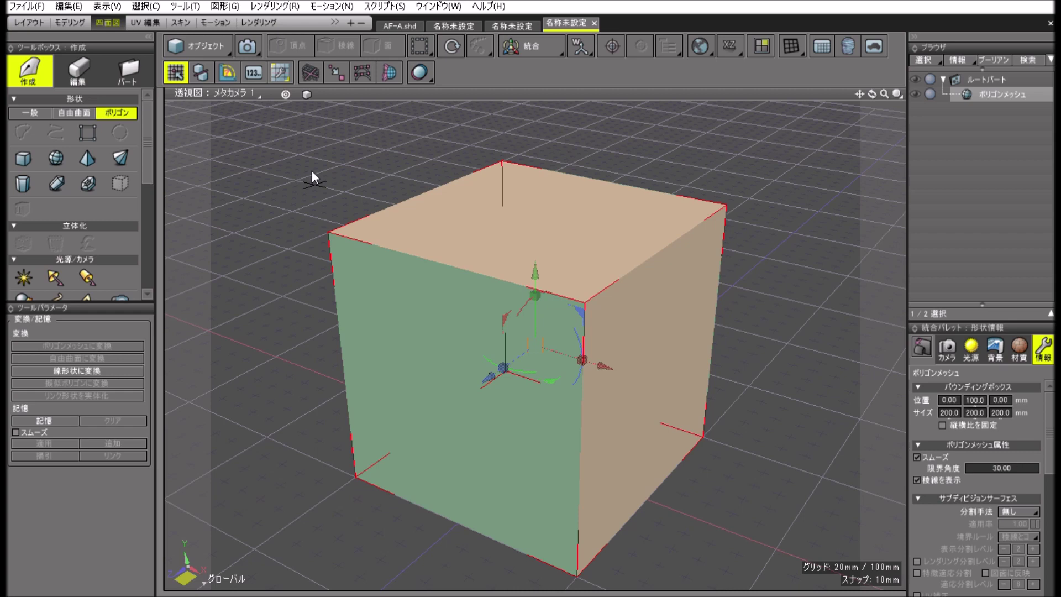
{"action": "key", "text": "Delete"}
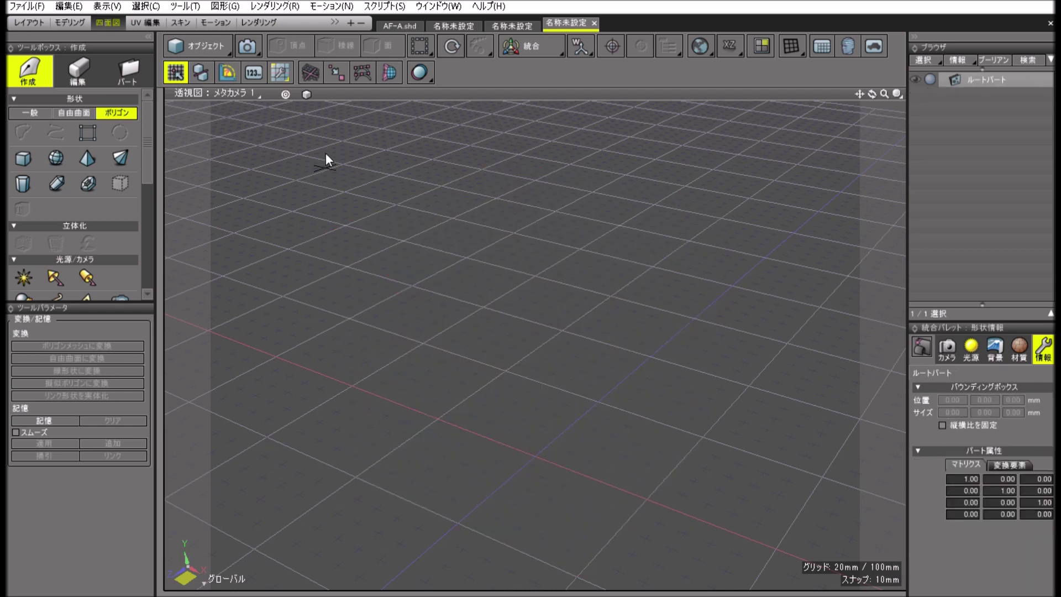
Step: Create a polygon box at the origin with size 27 × 5 mm and height 40 mm, without subdivisions
{"action": "left_click", "coordinate": [23, 156]}
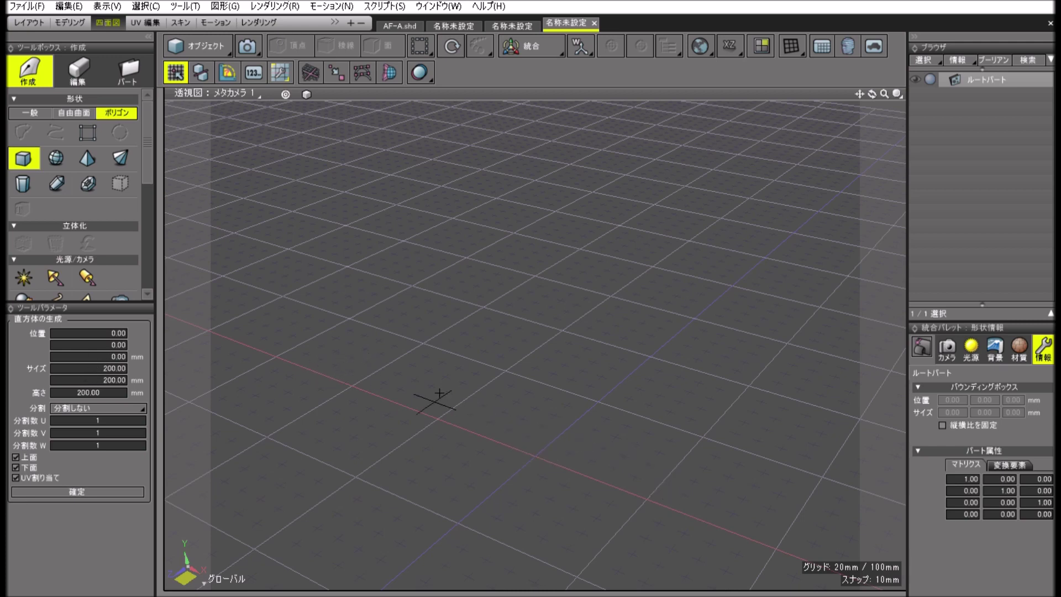
{"action": "left_click", "coordinate": [106, 364]}
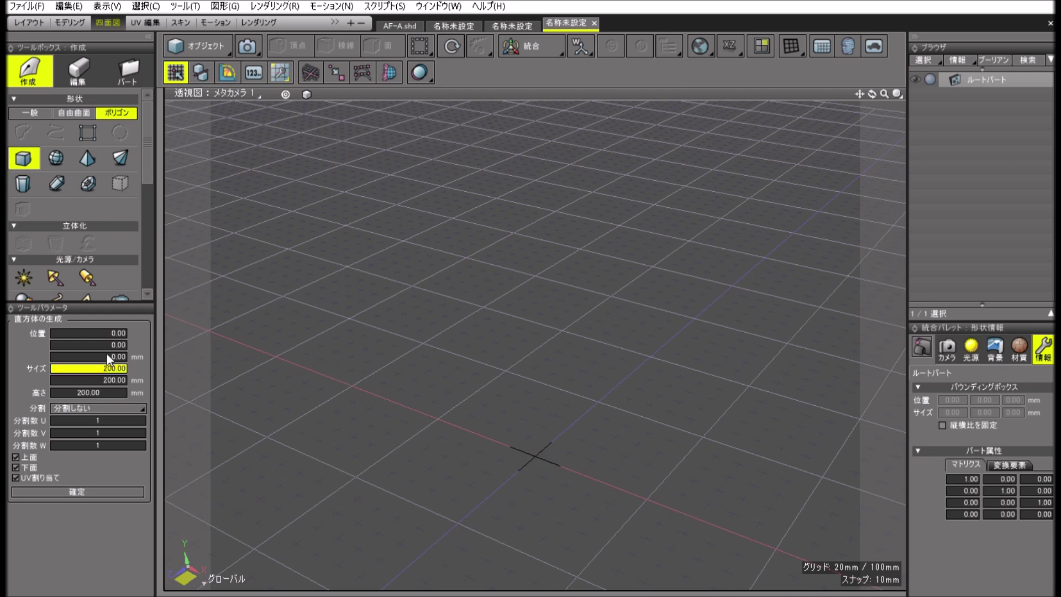
{"action": "type", "text": "27"}
{"action": "key", "text": "Tab"}
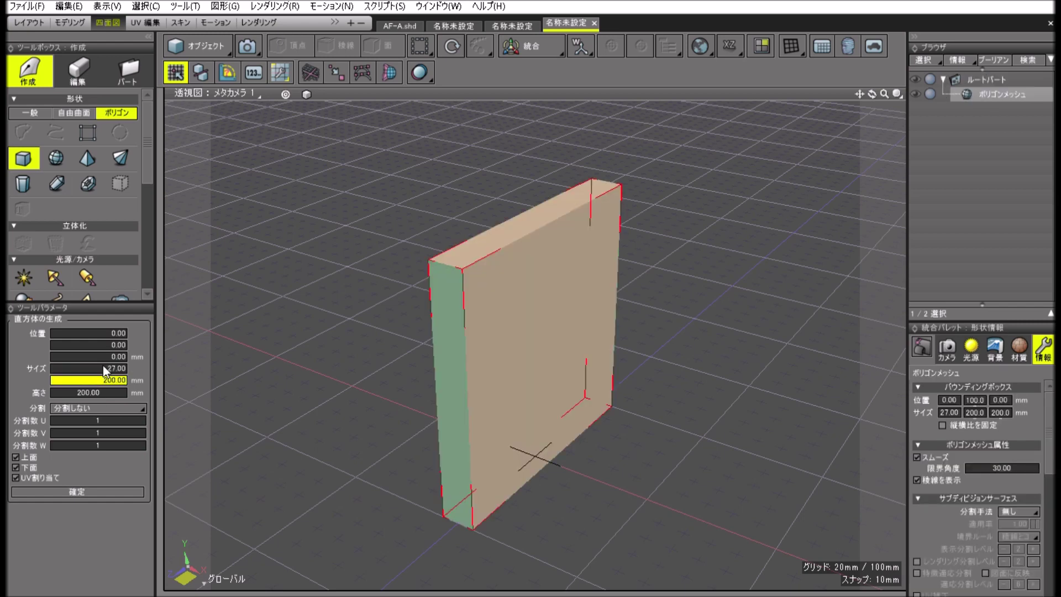
{"action": "type", "text": "5"}
{"action": "key", "text": "Tab"}
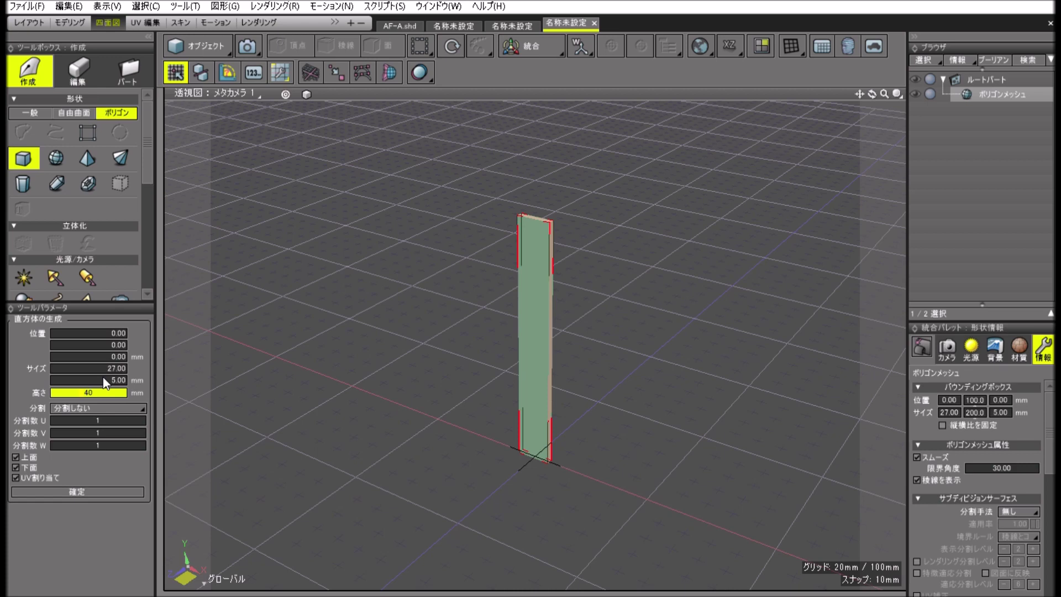
{"action": "key", "text": "Tab"}
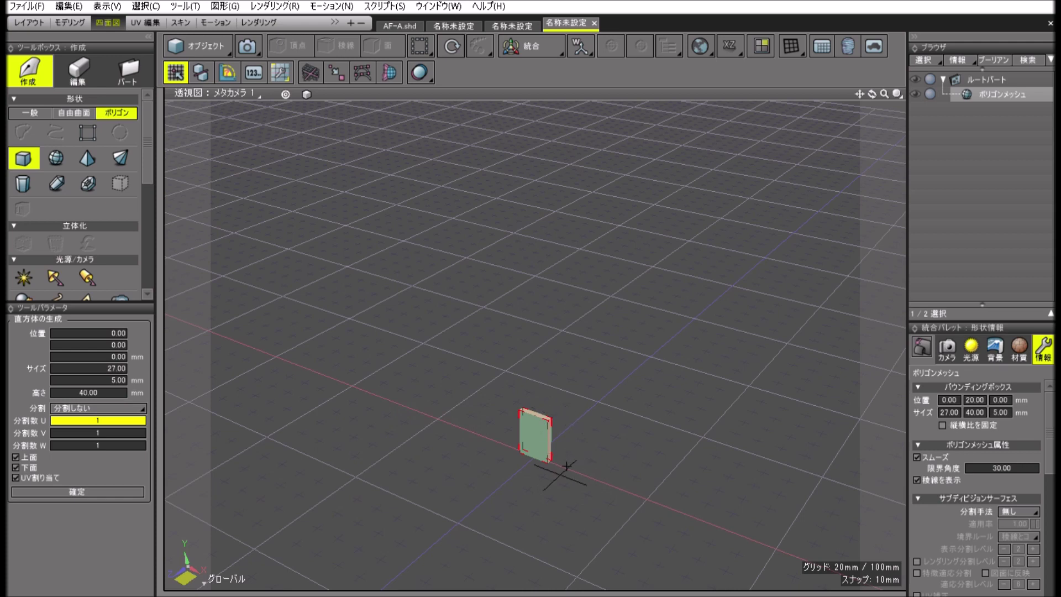
{"action": "left_click", "coordinate": [77, 474]}
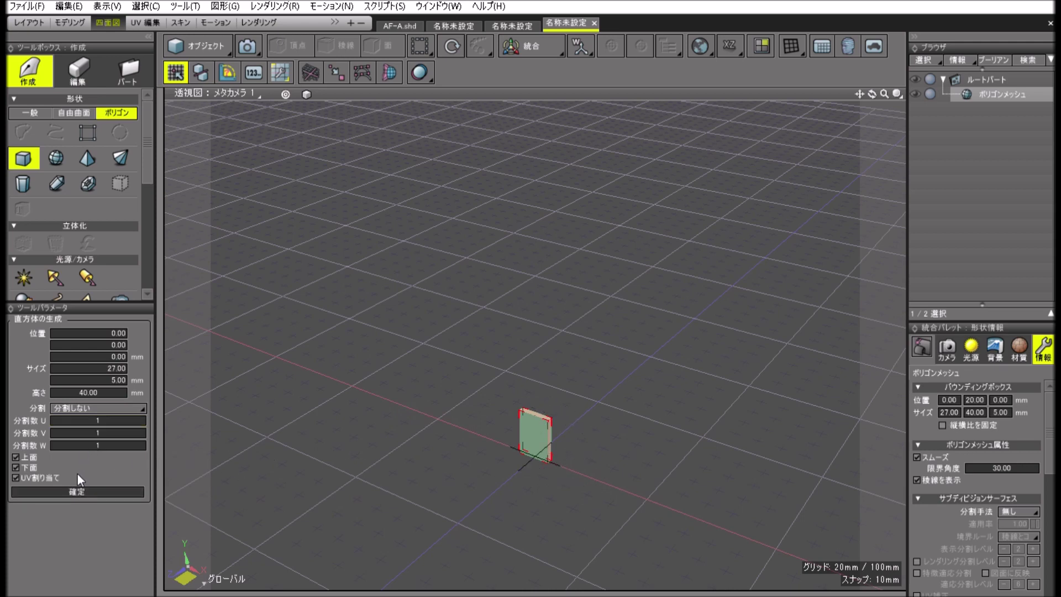
{"action": "key", "text": "Return"}
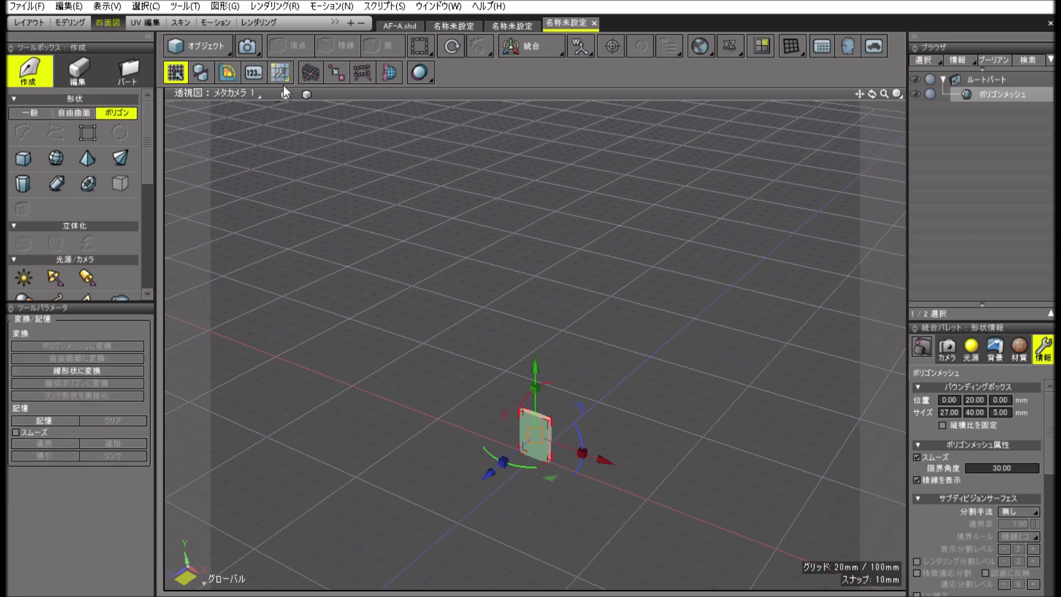
Step: Fit the new box in the perspective view and examine it at a comfortable distance and angle
{"action": "left_click", "coordinate": [284, 82]}
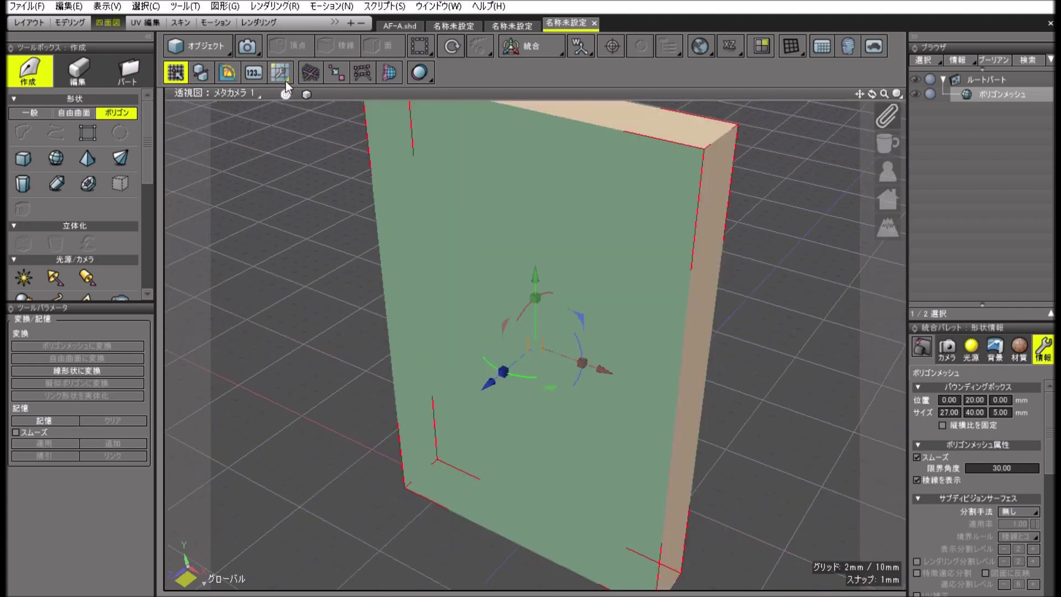
{"action": "scroll", "coordinate": [400, 169], "scroll_direction": "down", "scroll_amount": 5}
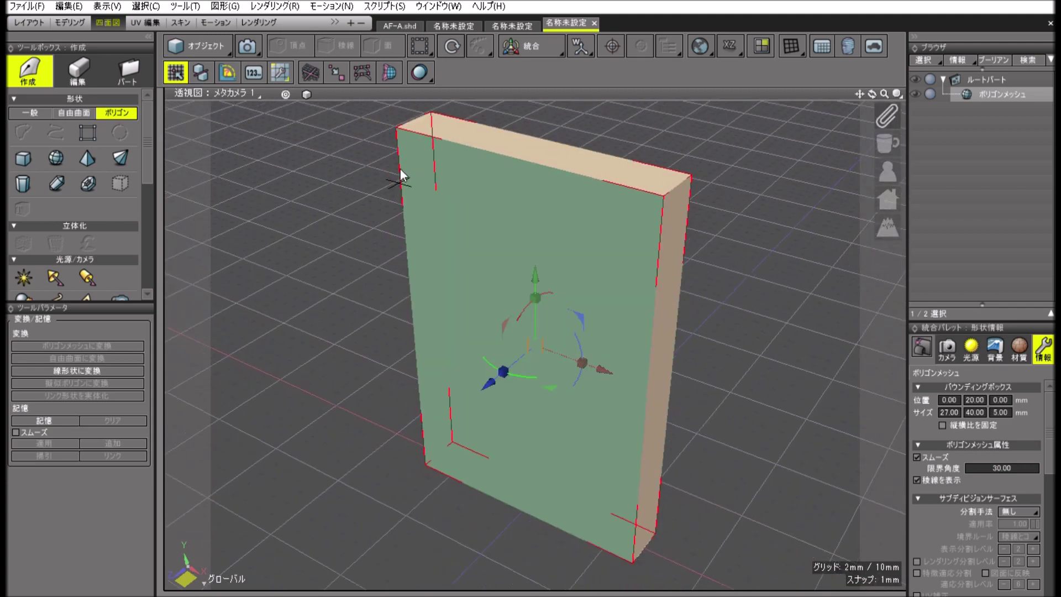
{"action": "scroll", "coordinate": [401, 170], "scroll_direction": "down", "scroll_amount": 2}
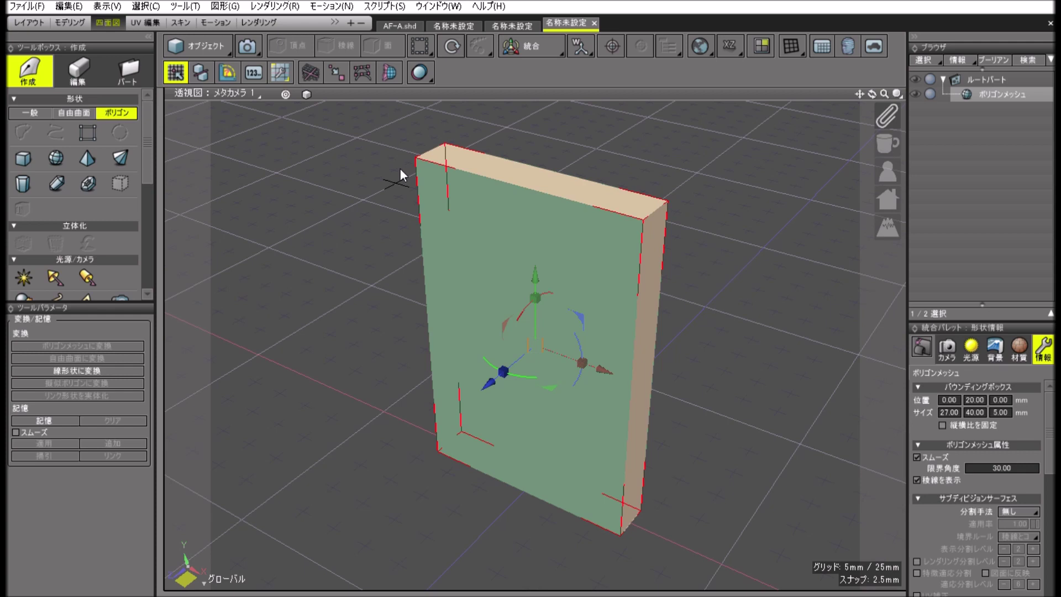
{"action": "scroll", "coordinate": [400, 169], "scroll_direction": "down", "scroll_amount": 2}
{"action": "scroll", "coordinate": [400, 168], "scroll_direction": "up", "scroll_amount": 5}
{"action": "scroll", "coordinate": [400, 168], "scroll_direction": "down", "scroll_amount": 3}
{"action": "middle_click_drag", "start_coordinate": [400, 181], "coordinate": [442, 227]}
{"action": "middle_click_drag", "start_coordinate": [432, 164], "coordinate": [390, 171]}
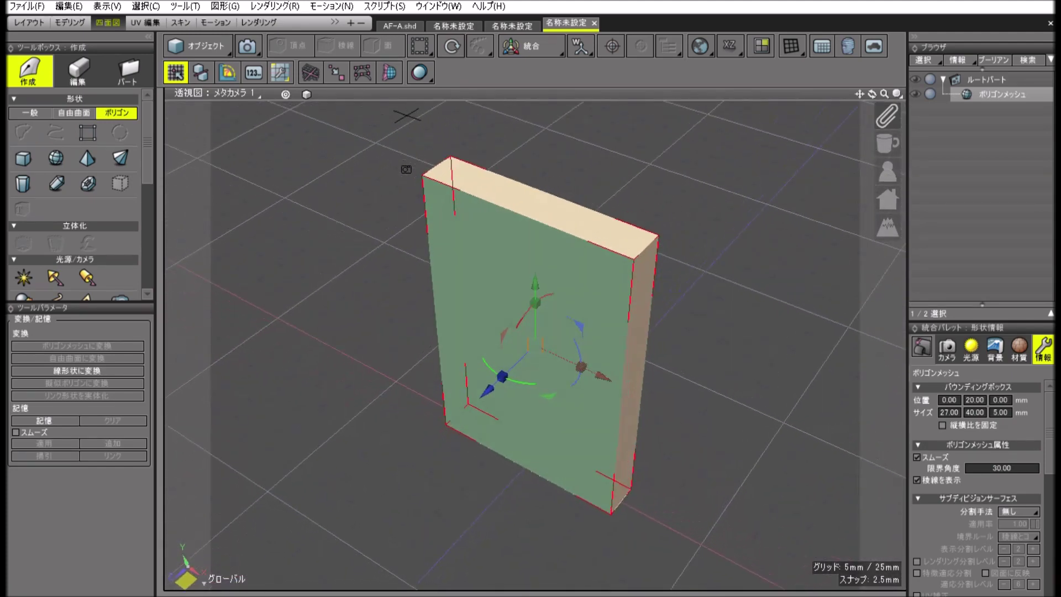
Step: Widen the browser area and select the box's narrow +X side face in face editing mode
{"action": "left_click_drag", "start_coordinate": [908, 166], "coordinate": [821, 166]}
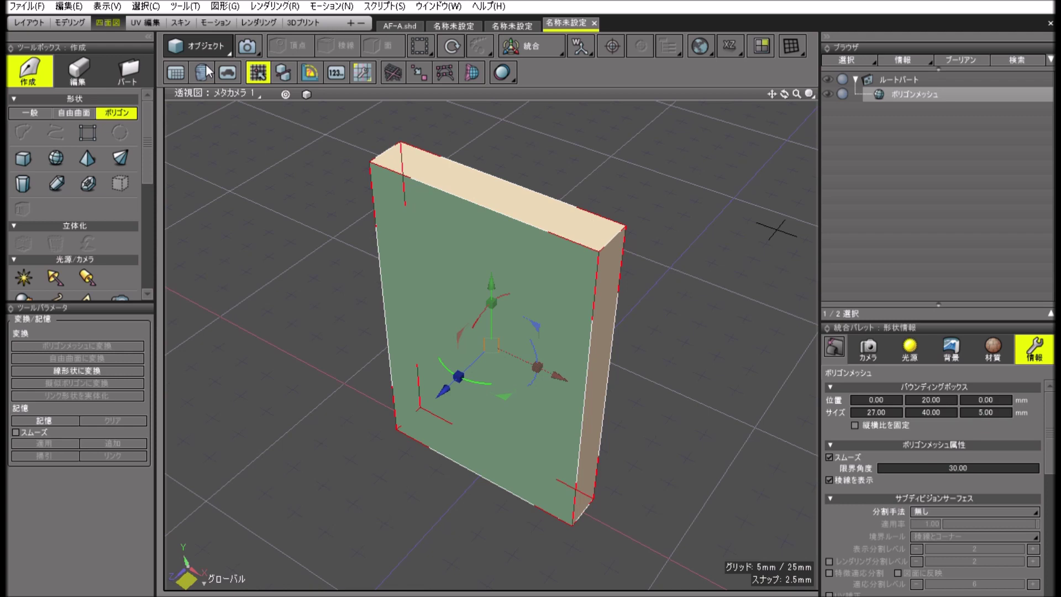
{"action": "key", "text": "Tab"}
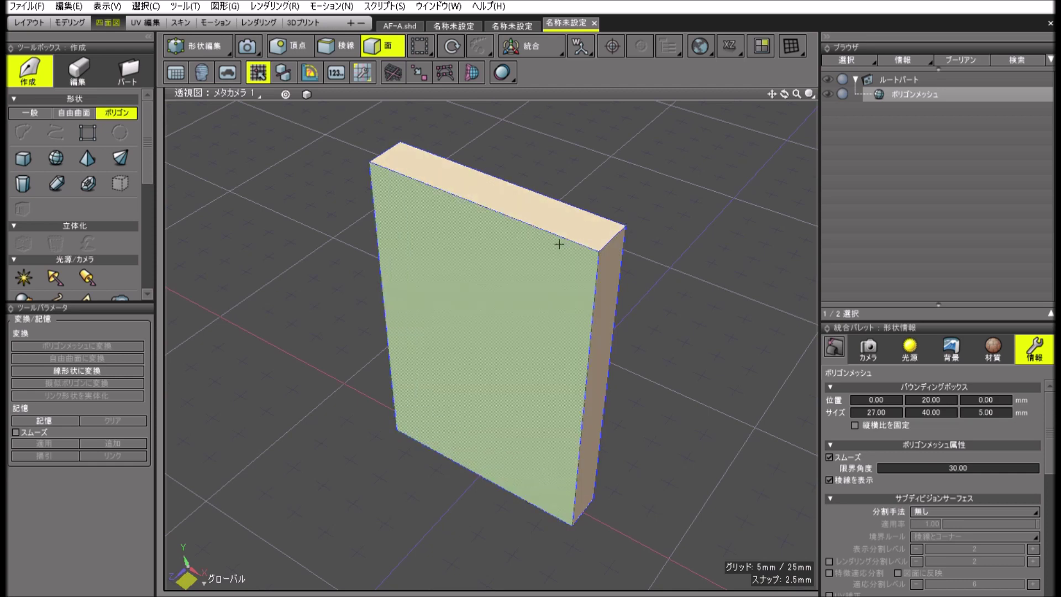
{"action": "left_click", "coordinate": [527, 249]}
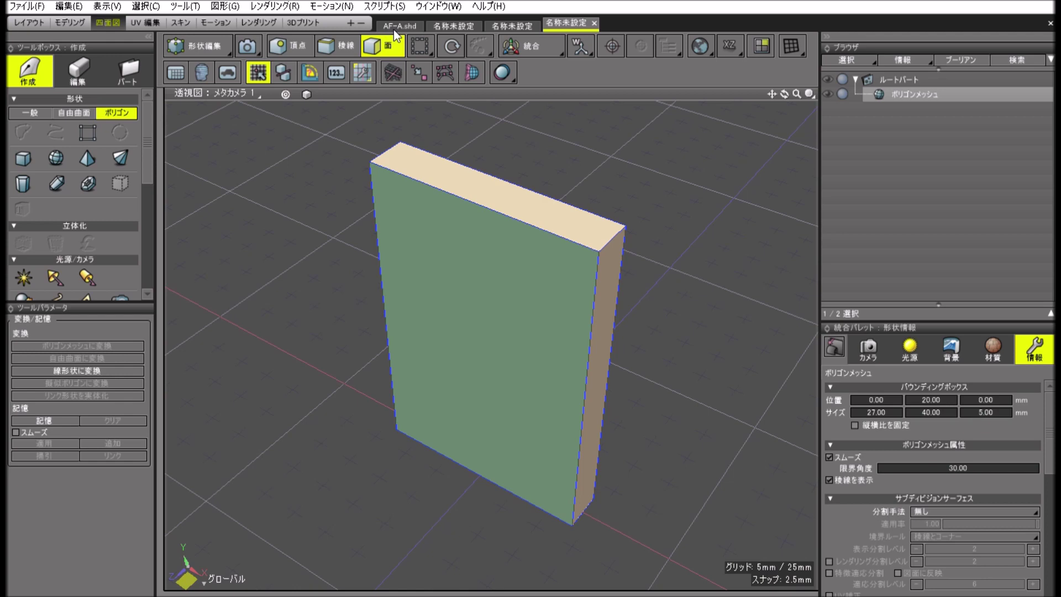
{"action": "left_click", "coordinate": [615, 287]}
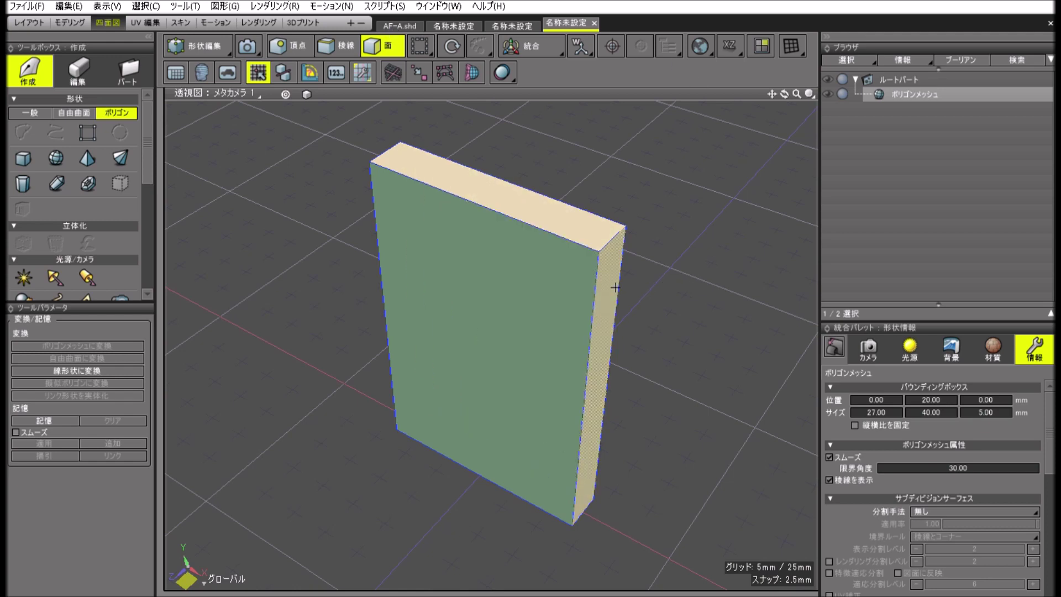
{"action": "left_click", "coordinate": [615, 287]}
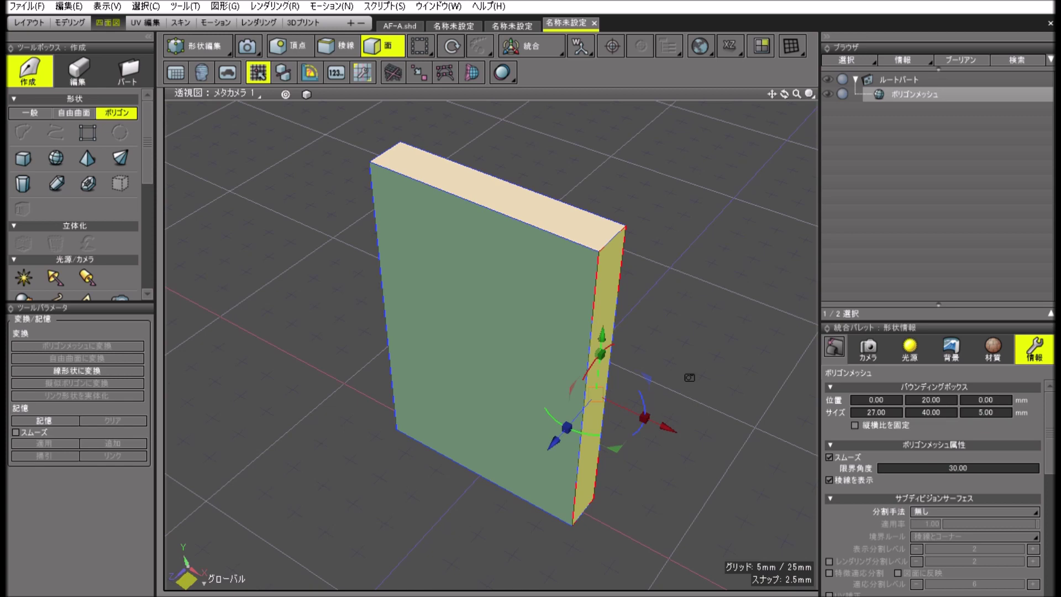
Step: Try moving the selected side face 5 mm inward and also outward along X, undoing both moves
{"action": "right_click_drag", "start_coordinate": [687, 372], "coordinate": [678, 397]}
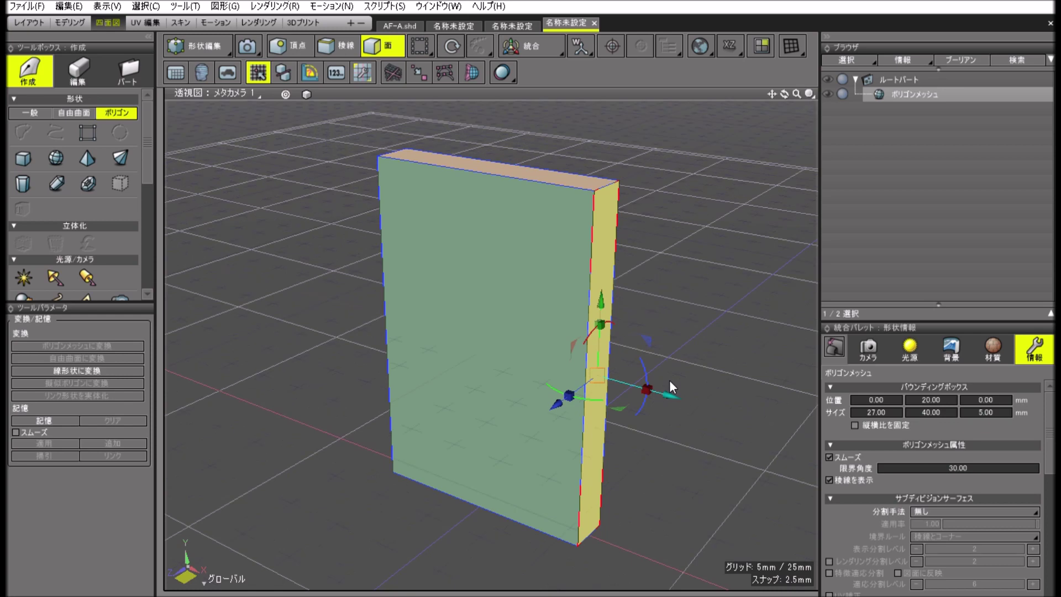
{"action": "left_click_drag", "start_coordinate": [673, 382], "coordinate": [617, 370]}
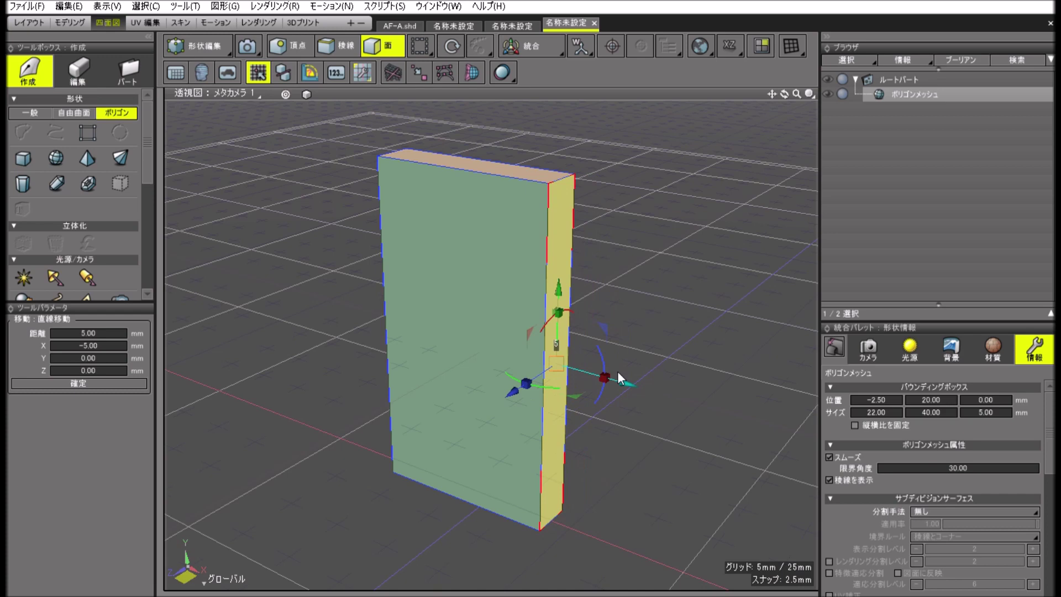
{"action": "key", "text": "ctrl+z"}
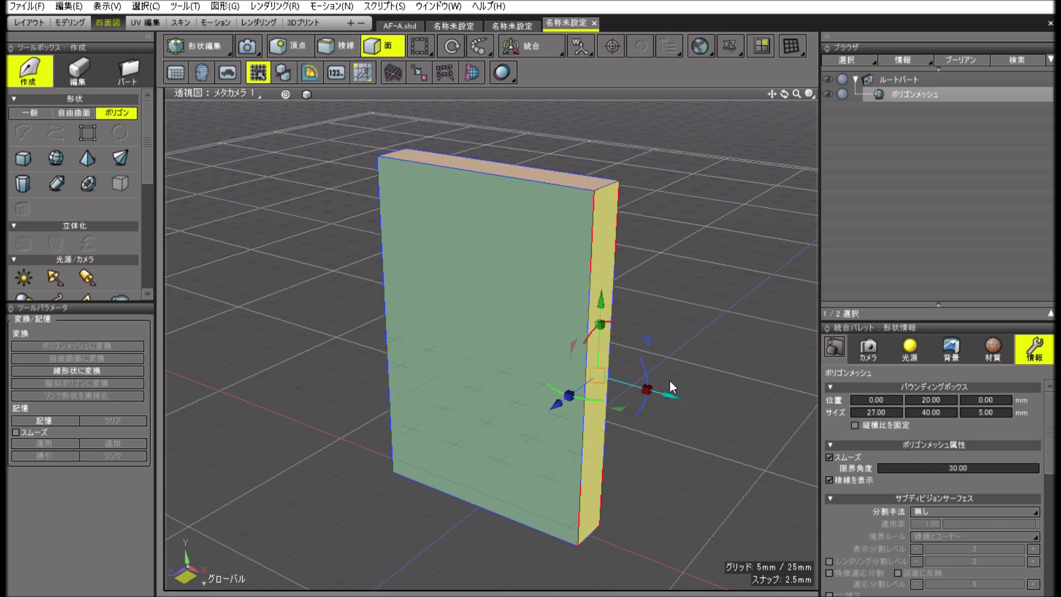
{"action": "left_click_drag", "start_coordinate": [670, 383], "coordinate": [689, 395]}
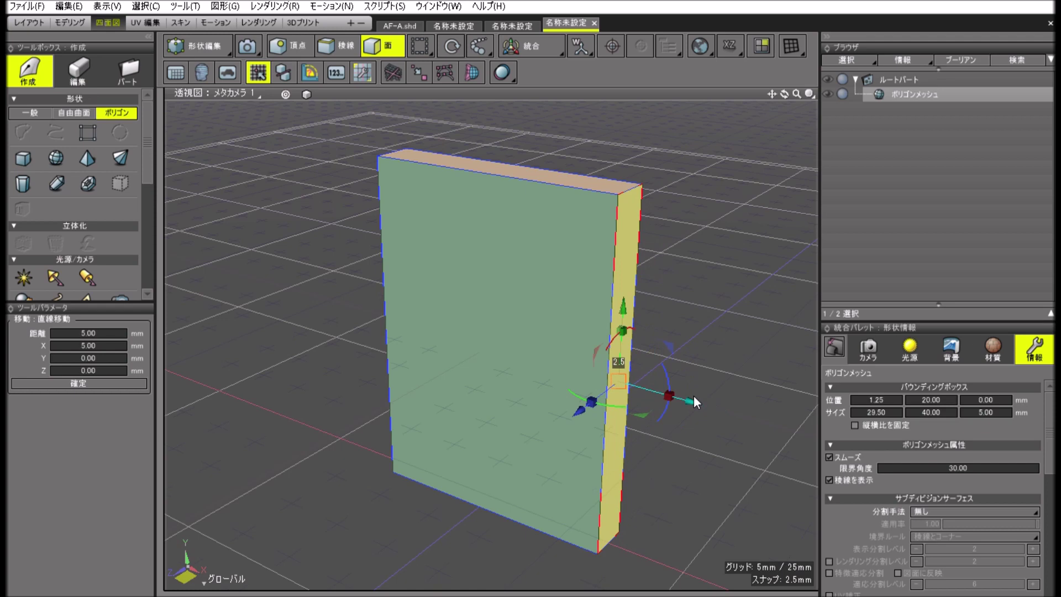
{"action": "key", "text": "ctrl+z"}
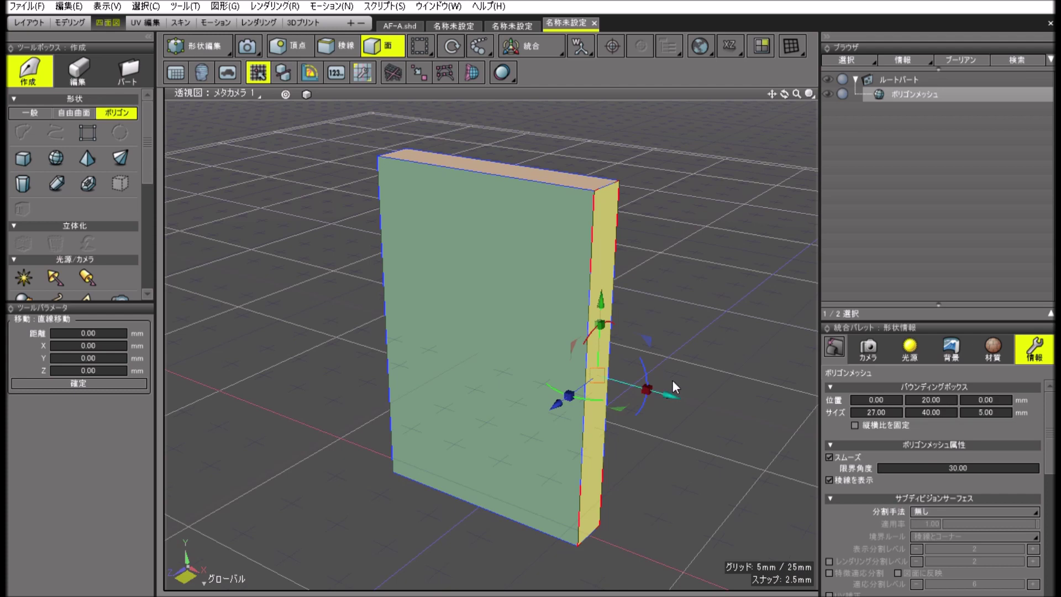
{"action": "key", "text": "Escape"}
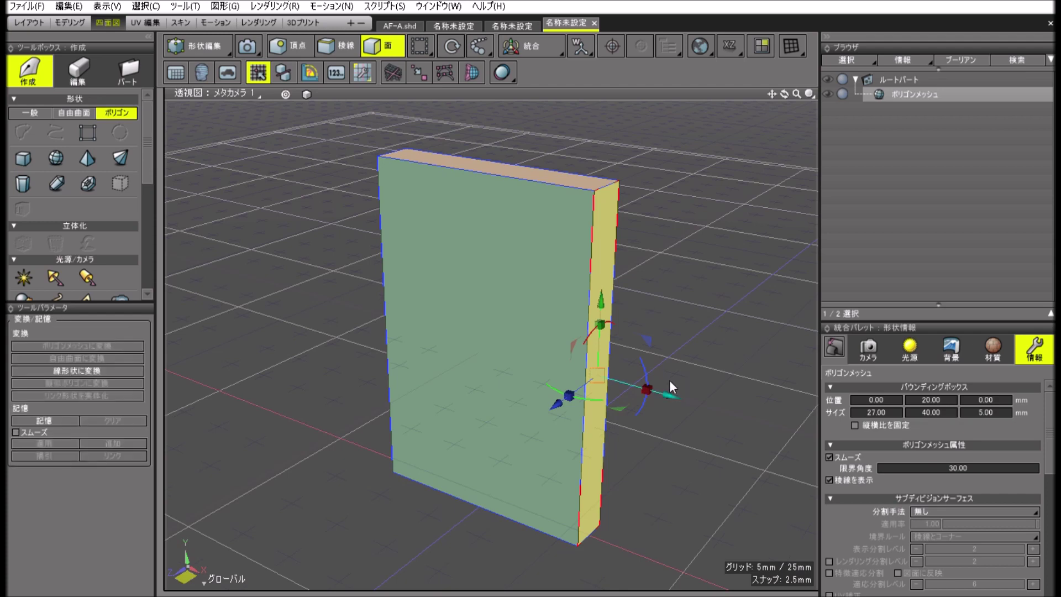
Step: Extrude the selected +X side face 8 mm outward along X
{"action": "left_click_drag", "start_coordinate": [675, 386], "coordinate": [678, 387], "text": "ctrl"}
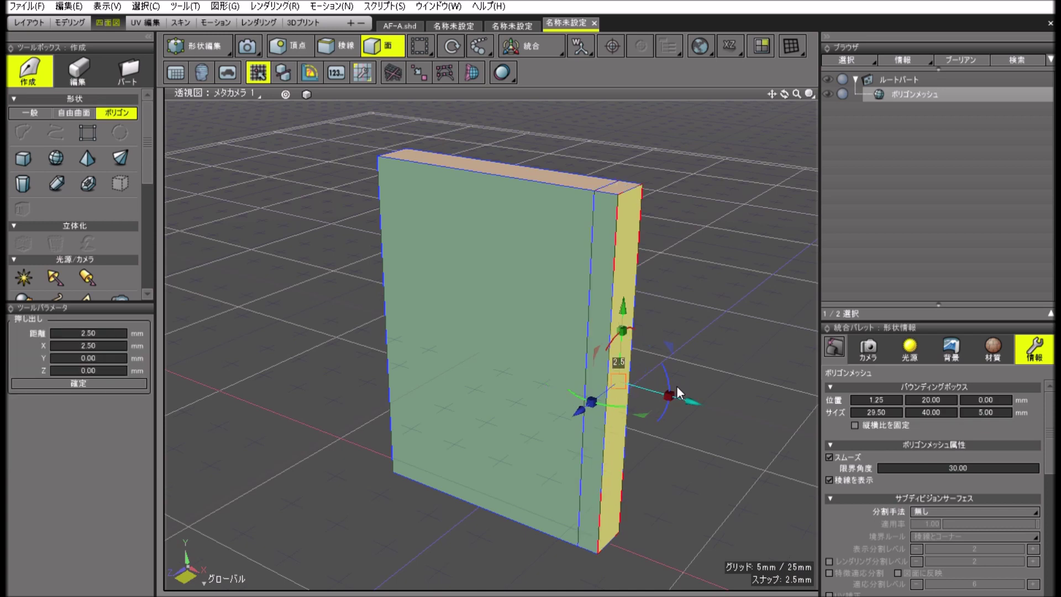
{"action": "left_click_drag", "start_coordinate": [688, 395], "coordinate": [700, 399], "text": "ctrl"}
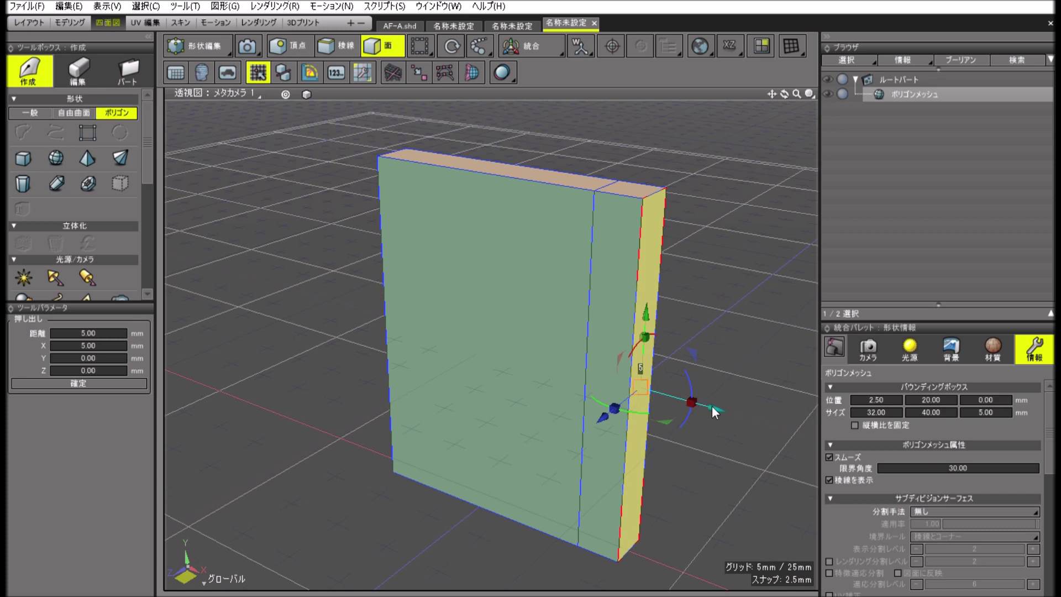
{"action": "left_click_drag", "start_coordinate": [718, 409], "coordinate": [726, 411], "text": "ctrl"}
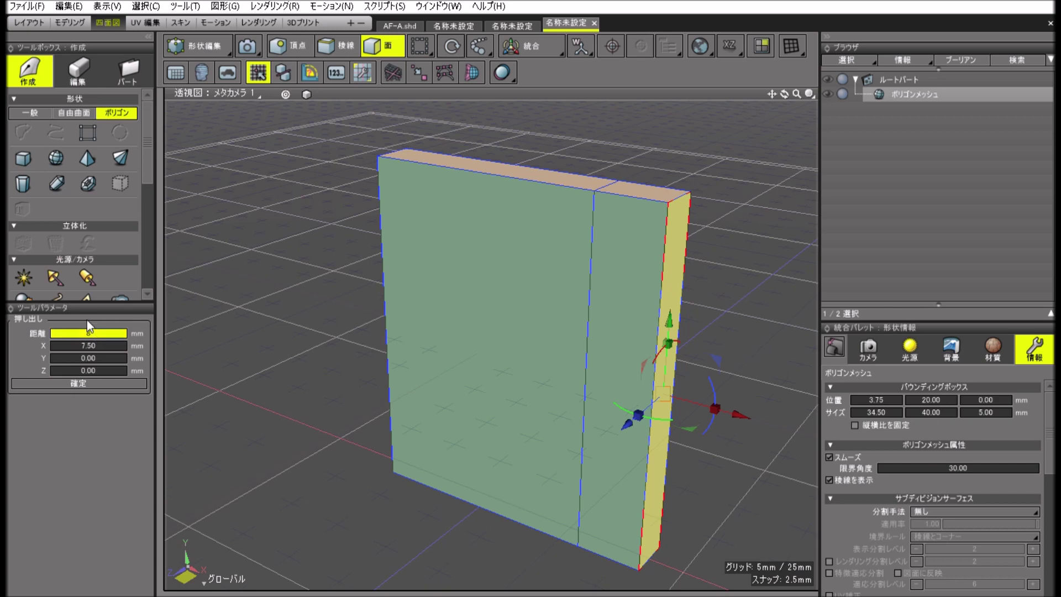
{"action": "key", "text": "Return"}
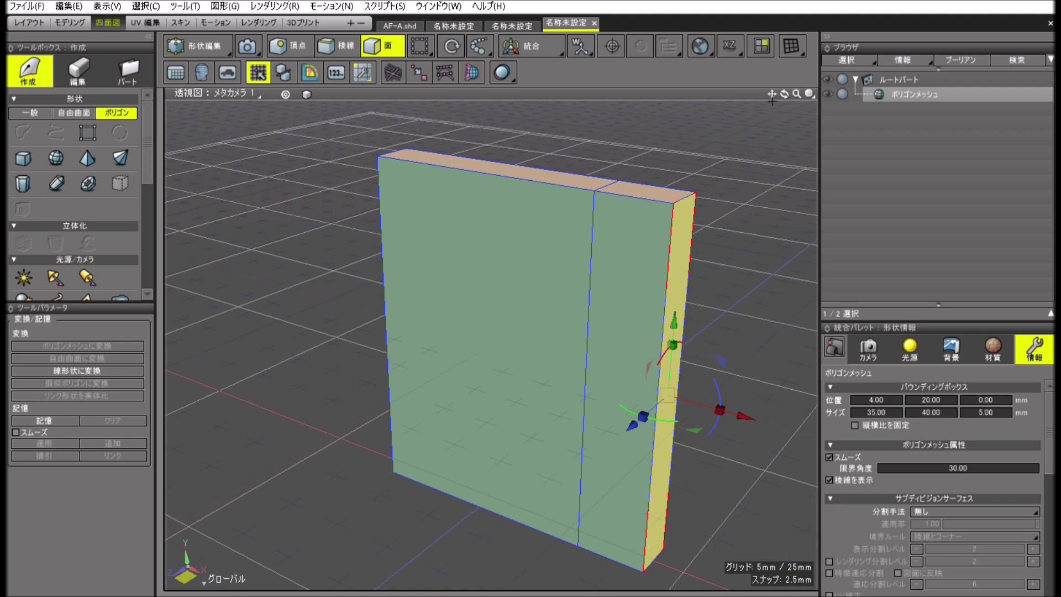
Step: Extrude the opposite, -X side face 8 mm outward along X
{"action": "middle_click_drag", "start_coordinate": [379, 289], "coordinate": [335, 287]}
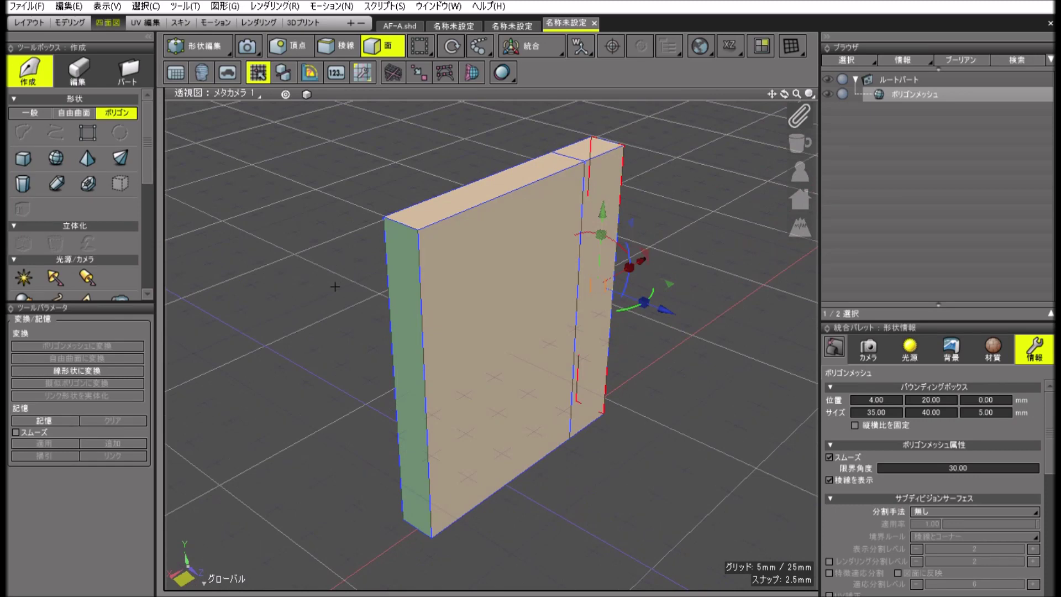
{"action": "left_click", "coordinate": [403, 314]}
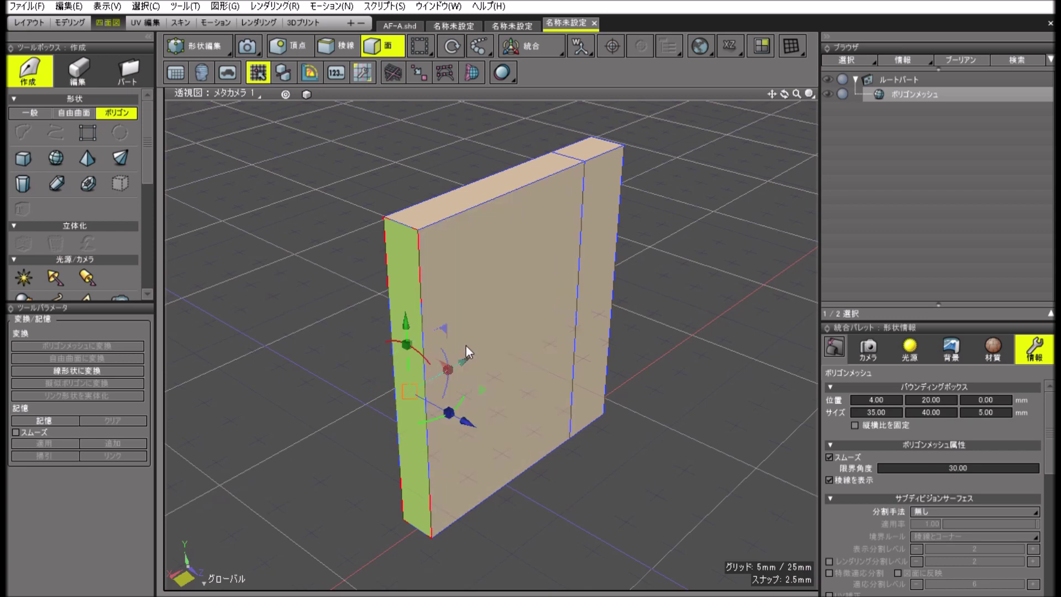
{"action": "left_click_drag", "start_coordinate": [465, 345], "coordinate": [447, 353]}
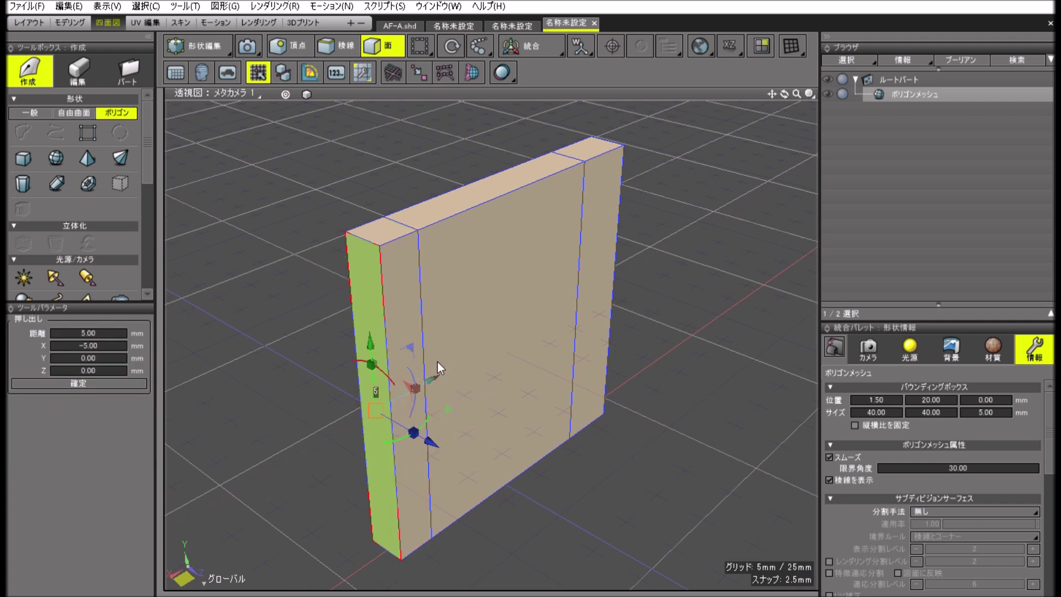
{"action": "left_click_drag", "start_coordinate": [436, 367], "coordinate": [434, 364]}
{"action": "left_click", "coordinate": [65, 332]}
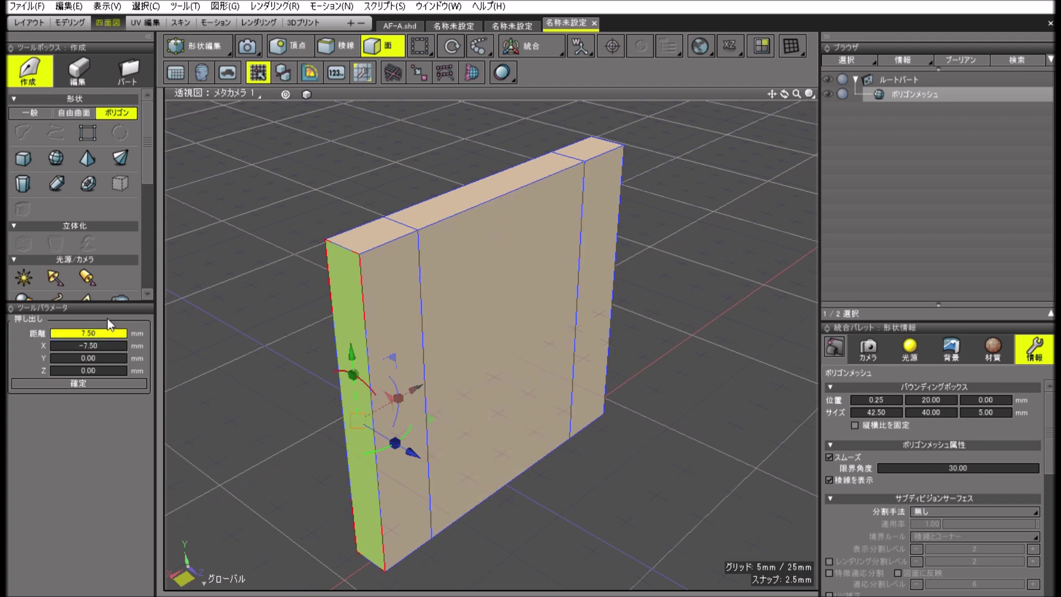
{"action": "type", "text": "8"}
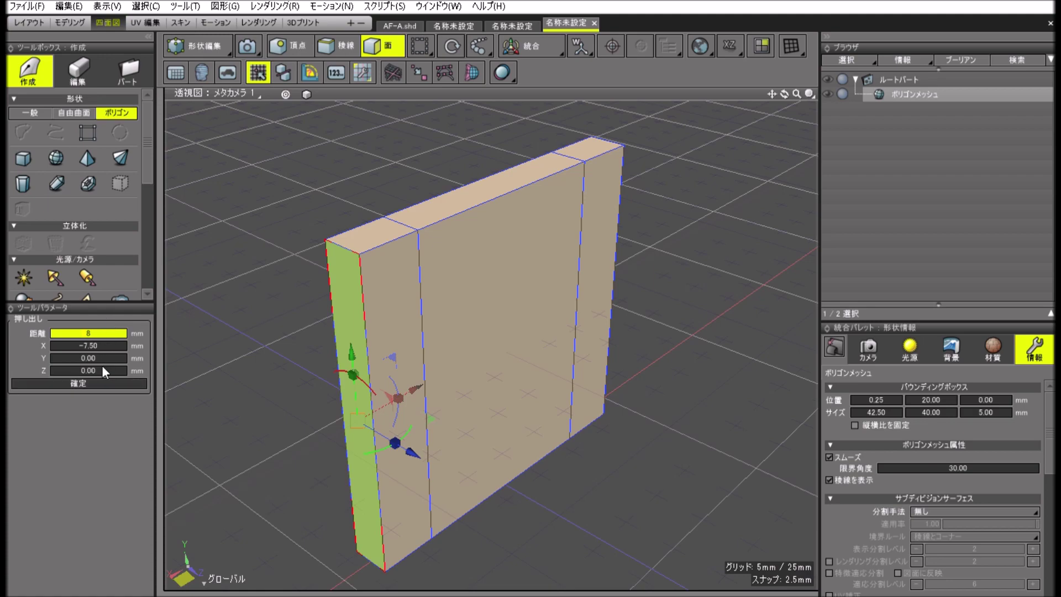
{"action": "key", "text": "Return"}
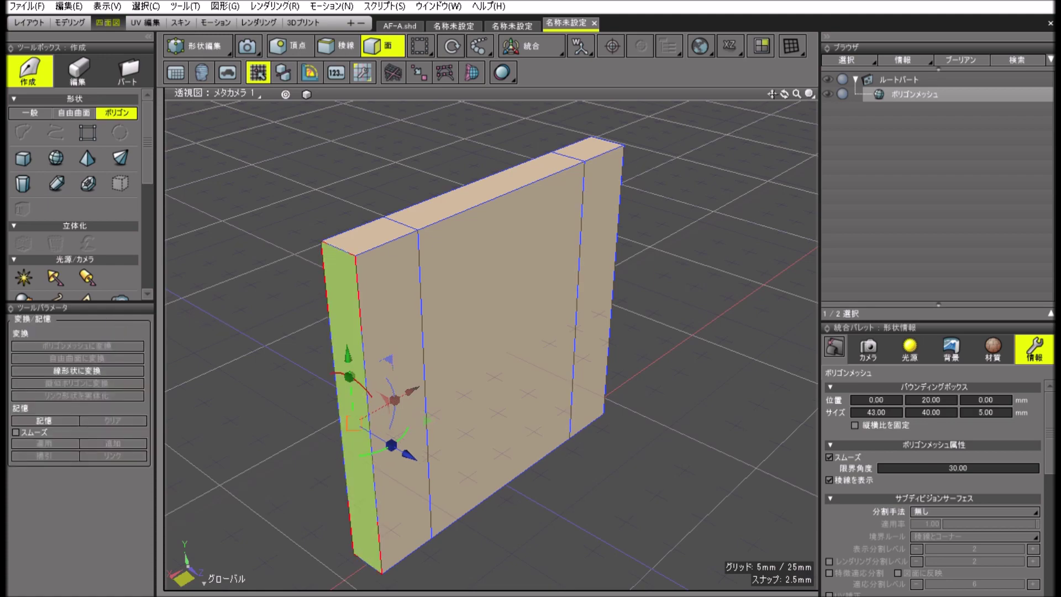
Step: Try moving the -X side face outward by 2.5 mm and 5 mm at different zoom levels, undoing the moves
{"action": "left_click_drag", "start_coordinate": [784, 94], "coordinate": [818, 97]}
{"action": "scroll", "coordinate": [508, 232], "scroll_direction": "down", "scroll_amount": 5}
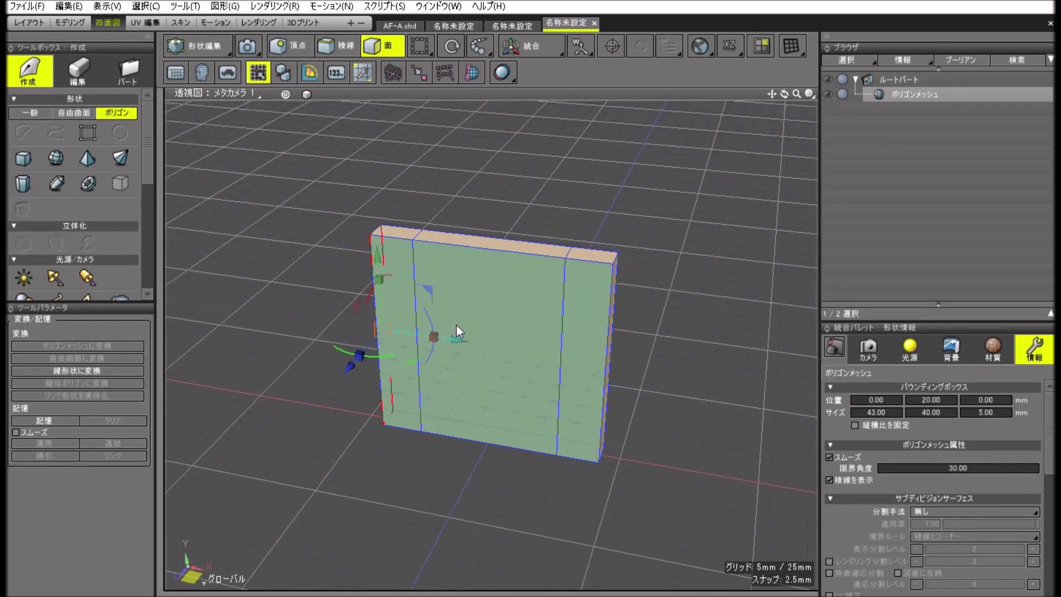
{"action": "left_click", "coordinate": [453, 326]}
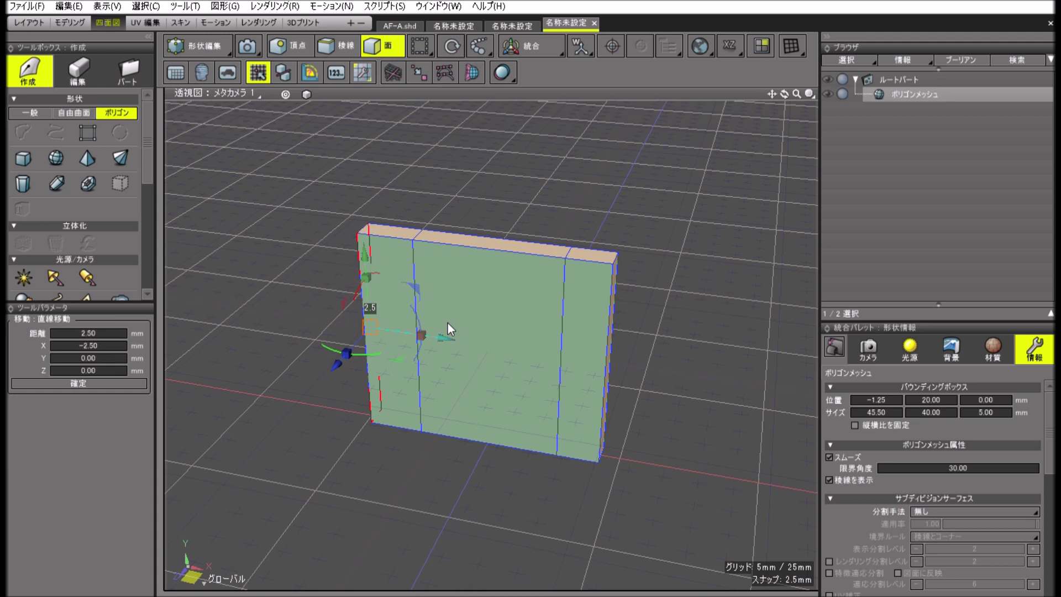
{"action": "scroll", "coordinate": [449, 330], "scroll_direction": "down", "scroll_amount": 3}
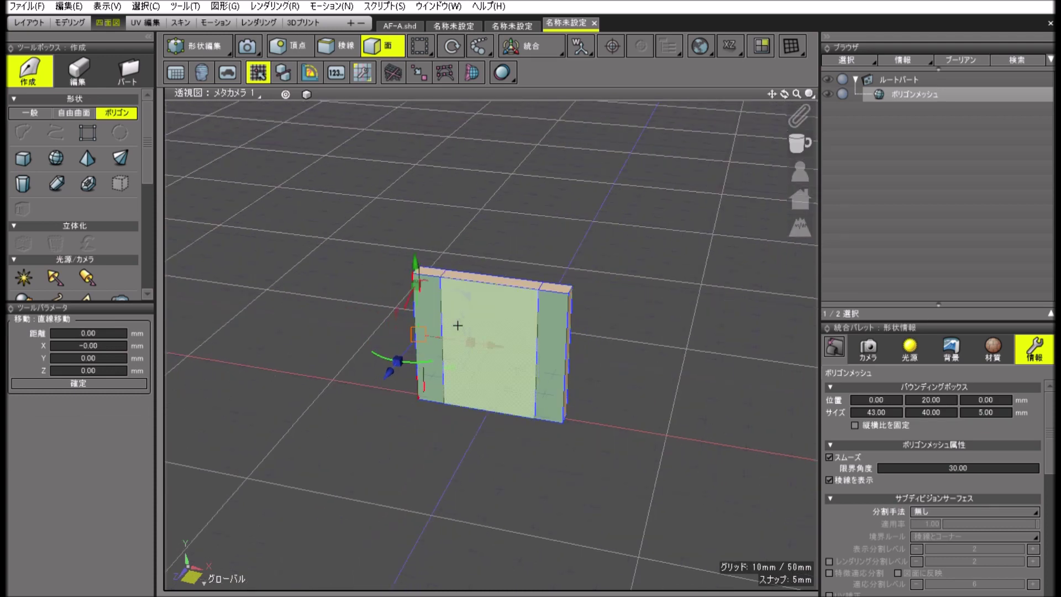
{"action": "left_click", "coordinate": [78, 383]}
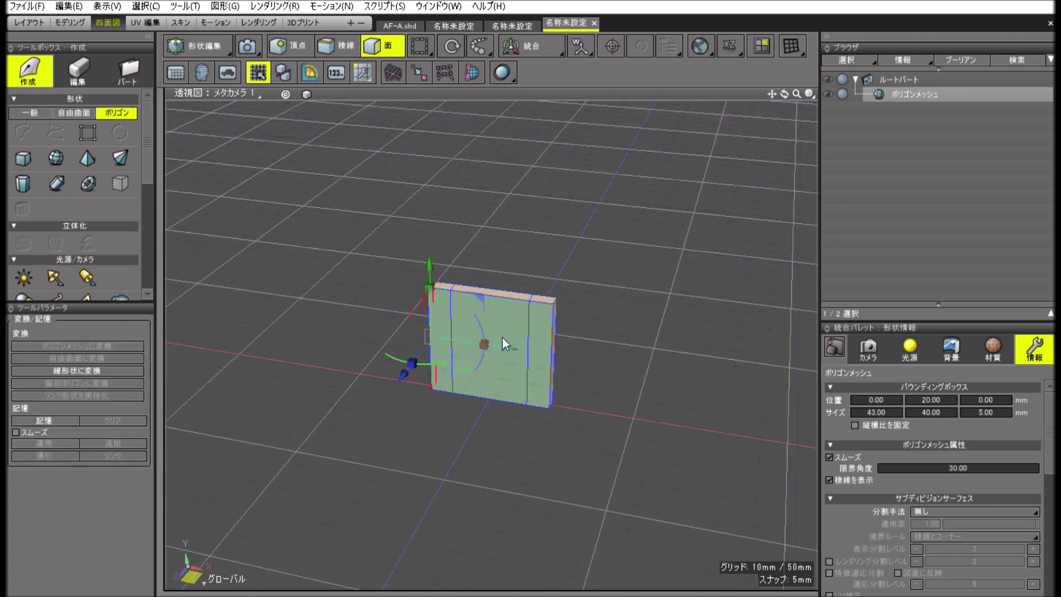
{"action": "left_click_drag", "start_coordinate": [498, 333], "coordinate": [492, 330]}
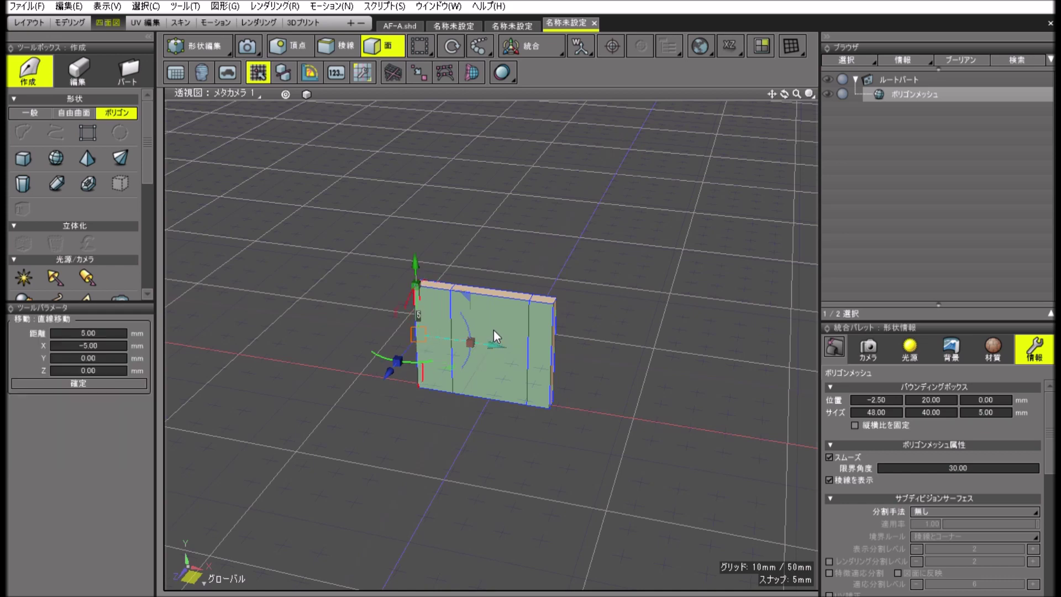
{"action": "key", "text": "ctrl+z"}
{"action": "scroll", "coordinate": [460, 323], "scroll_direction": "up", "scroll_amount": 1}
{"action": "scroll", "coordinate": [460, 322], "scroll_direction": "up", "scroll_amount": 3}
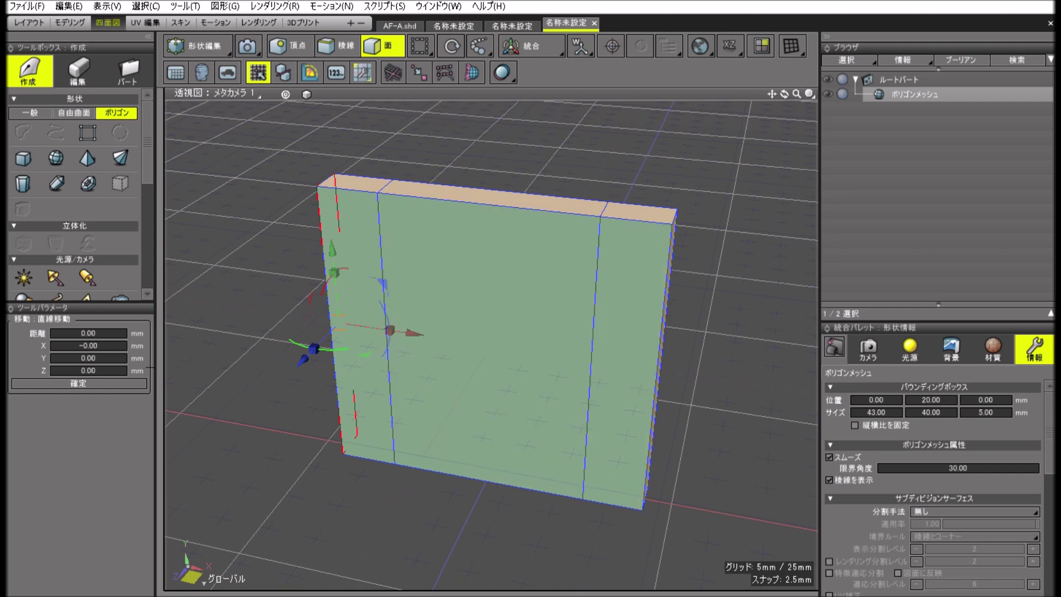
{"action": "left_click", "coordinate": [78, 383]}
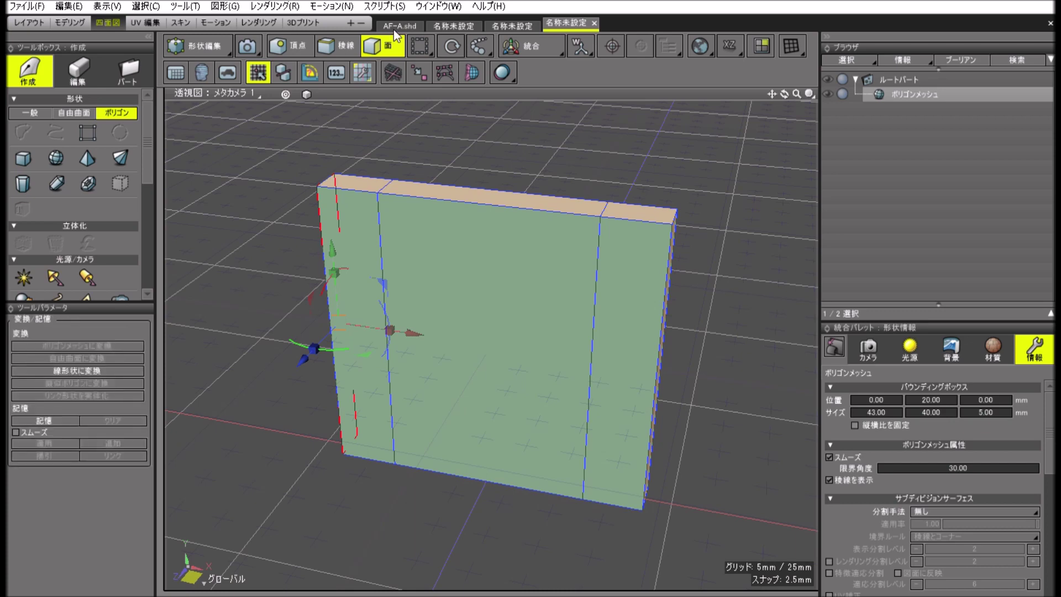
Step: Extrude the front face of the +X end strip 12 mm along Z to form one leg
{"action": "left_click", "coordinate": [645, 273]}
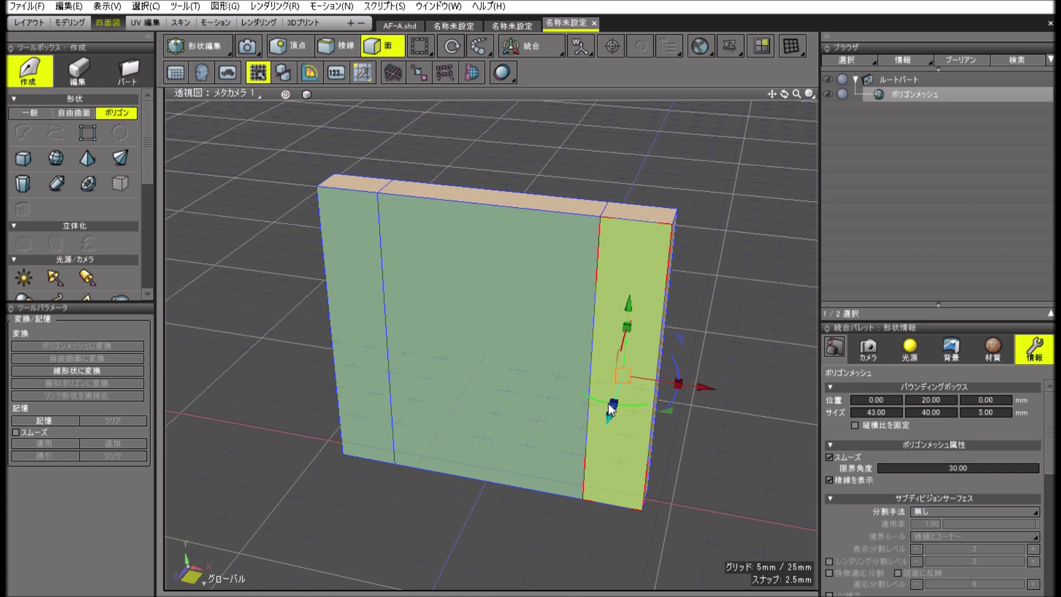
{"action": "left_click_drag", "start_coordinate": [610, 409], "coordinate": [591, 462]}
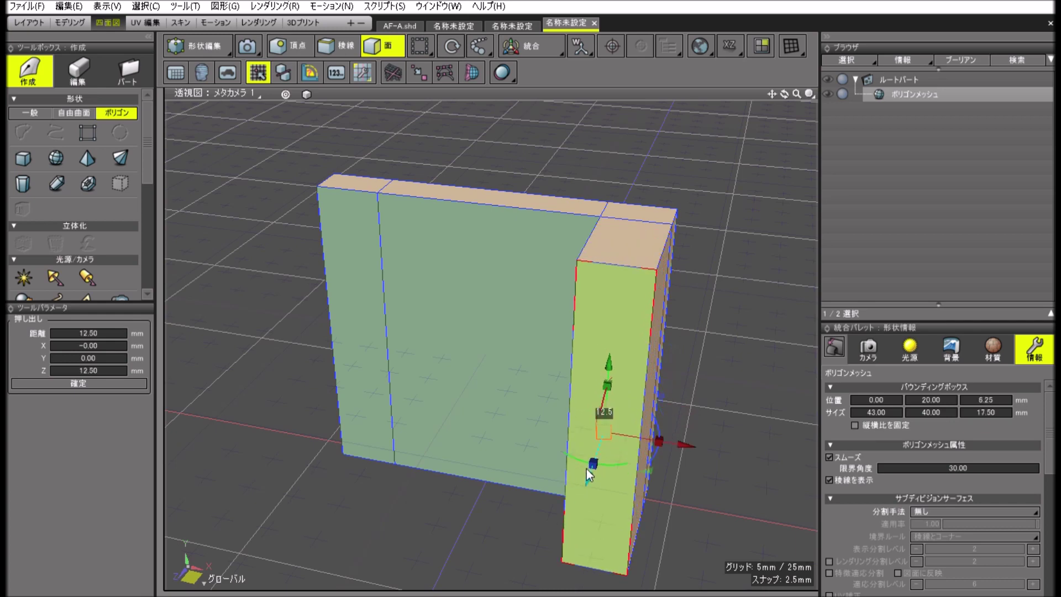
{"action": "left_click", "coordinate": [78, 321]}
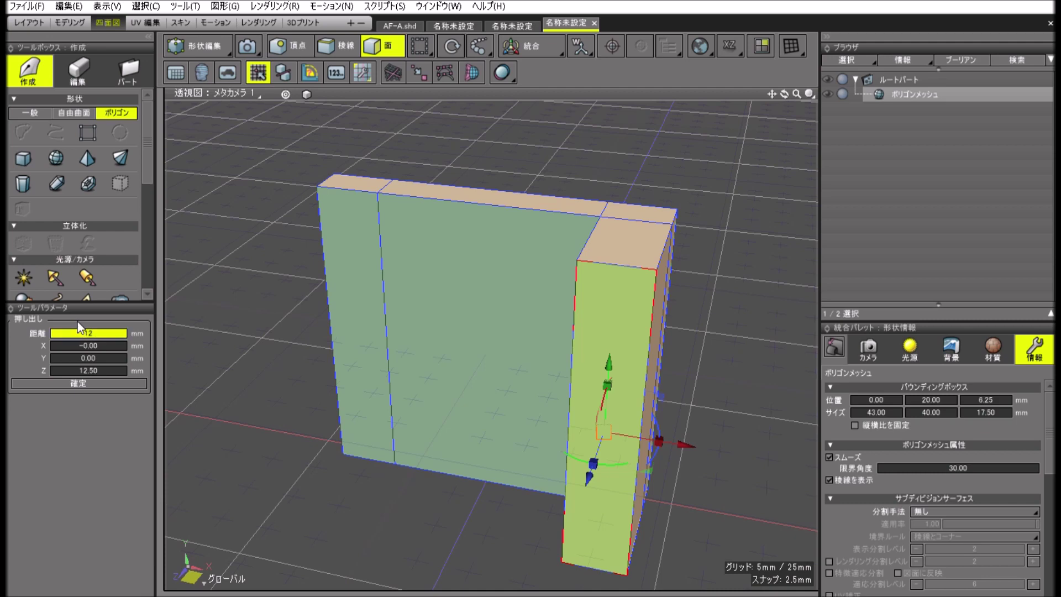
{"action": "key", "text": "Return"}
{"action": "left_click", "coordinate": [89, 379]}
Step: Extrude the front face of the -X end strip 12 mm along Z to form the second leg
{"action": "left_click", "coordinate": [356, 276]}
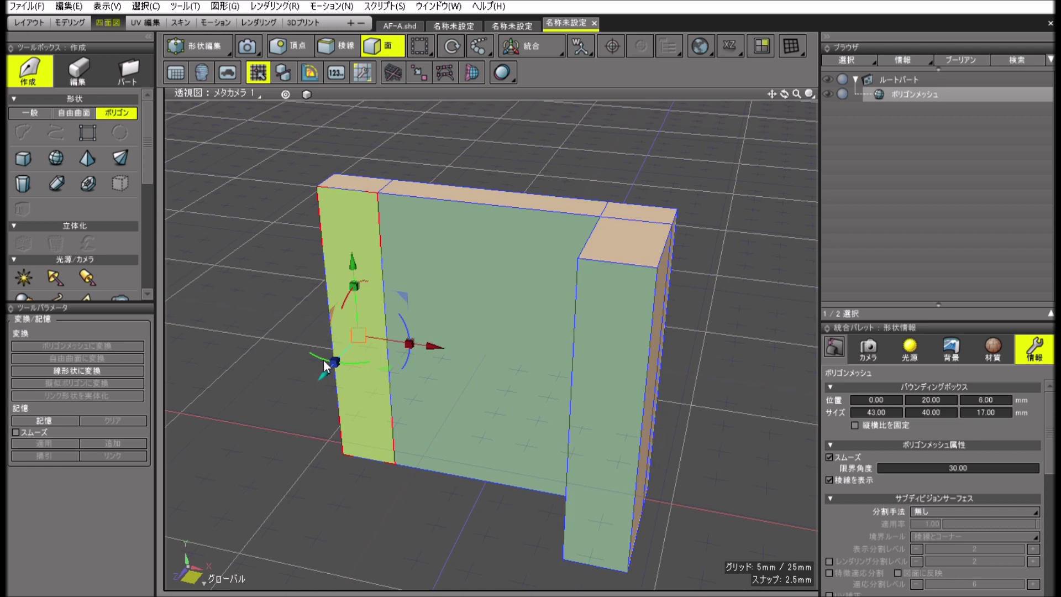
{"action": "left_click_drag", "start_coordinate": [324, 363], "coordinate": [277, 418]}
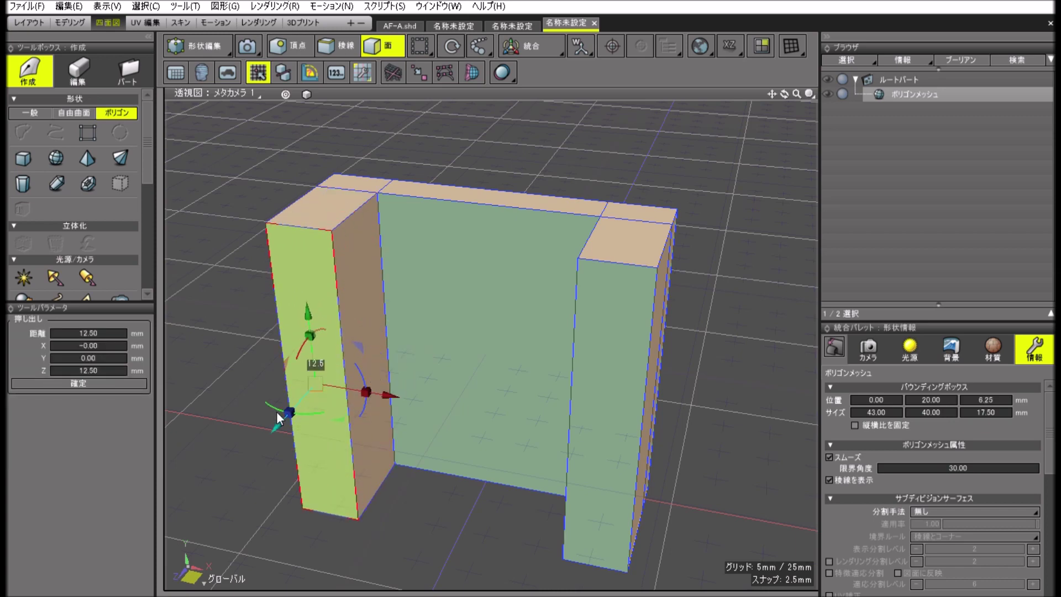
{"action": "left_click", "coordinate": [79, 330]}
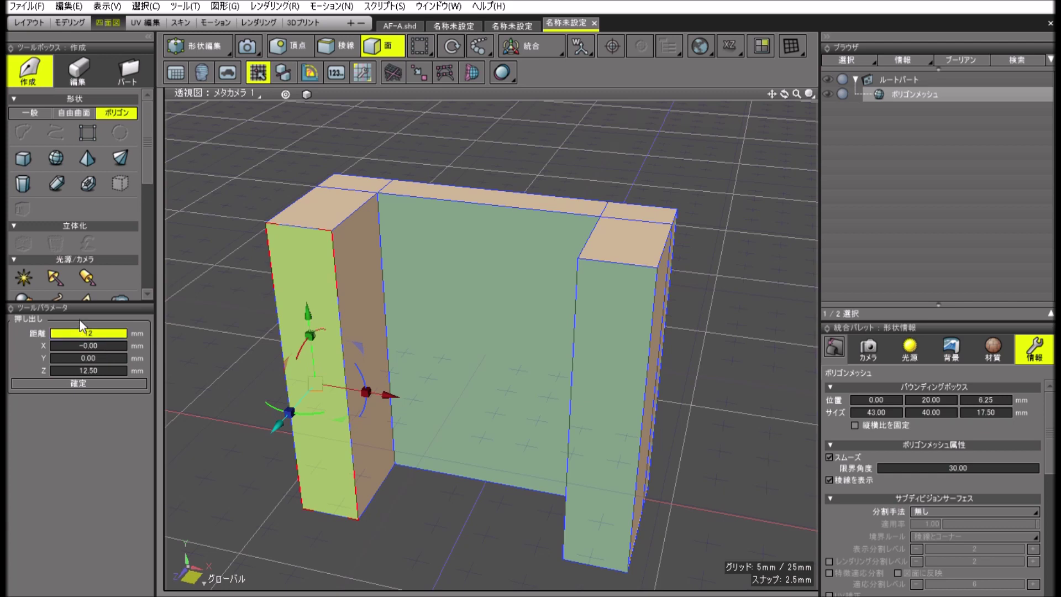
{"action": "key", "text": "Return"}
{"action": "key", "text": "Return"}
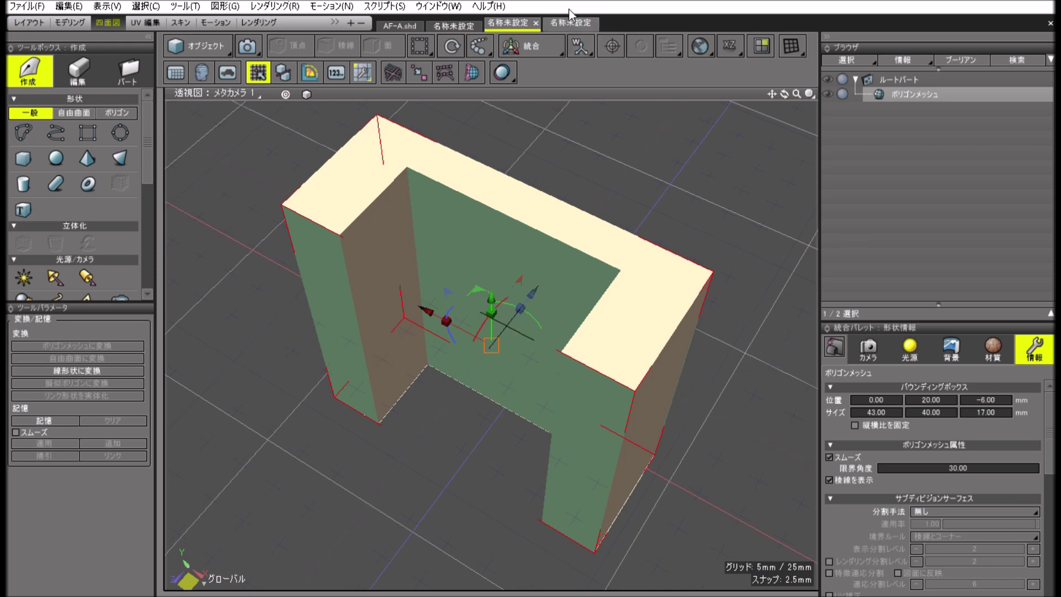
Step: Return to the document with the new bracket and undo both separate leg extrusions
{"action": "left_click", "coordinate": [569, 25]}
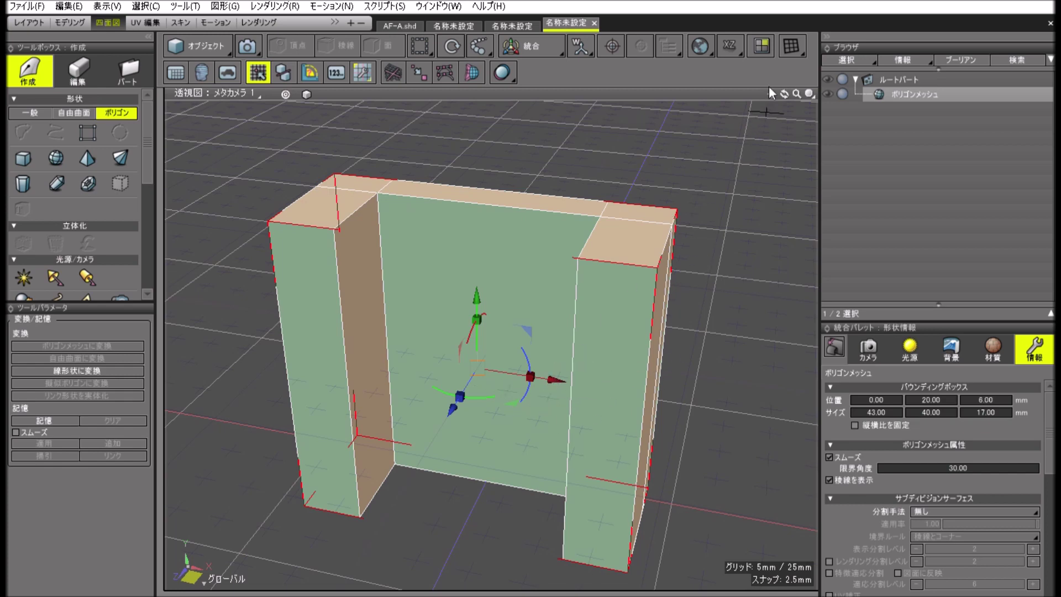
{"action": "left_click_drag", "start_coordinate": [784, 94], "coordinate": [759, 99]}
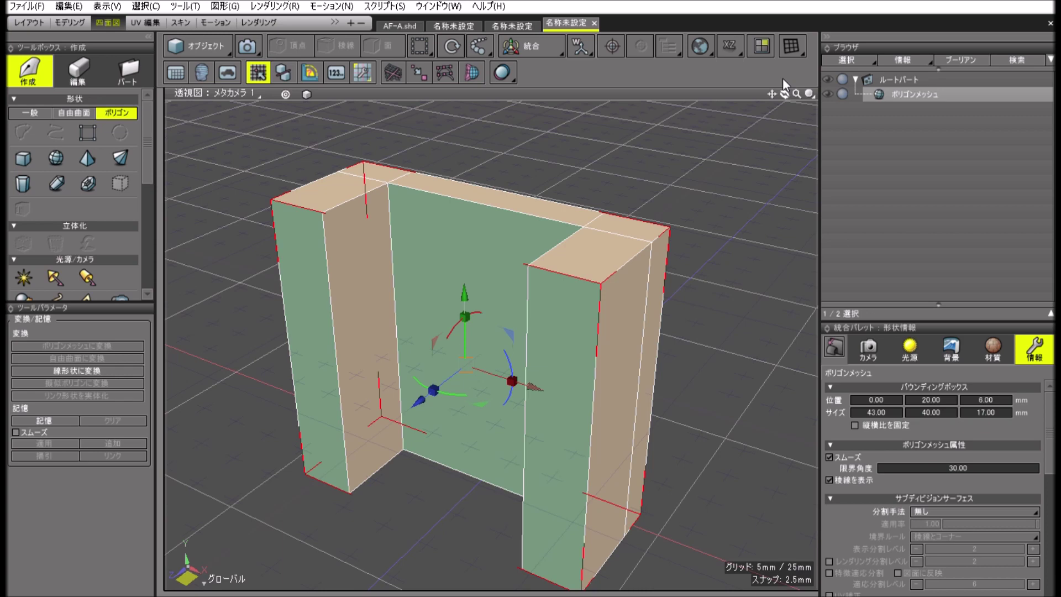
{"action": "key", "text": "ctrl+z"}
{"action": "key", "text": "ctrl+z"}
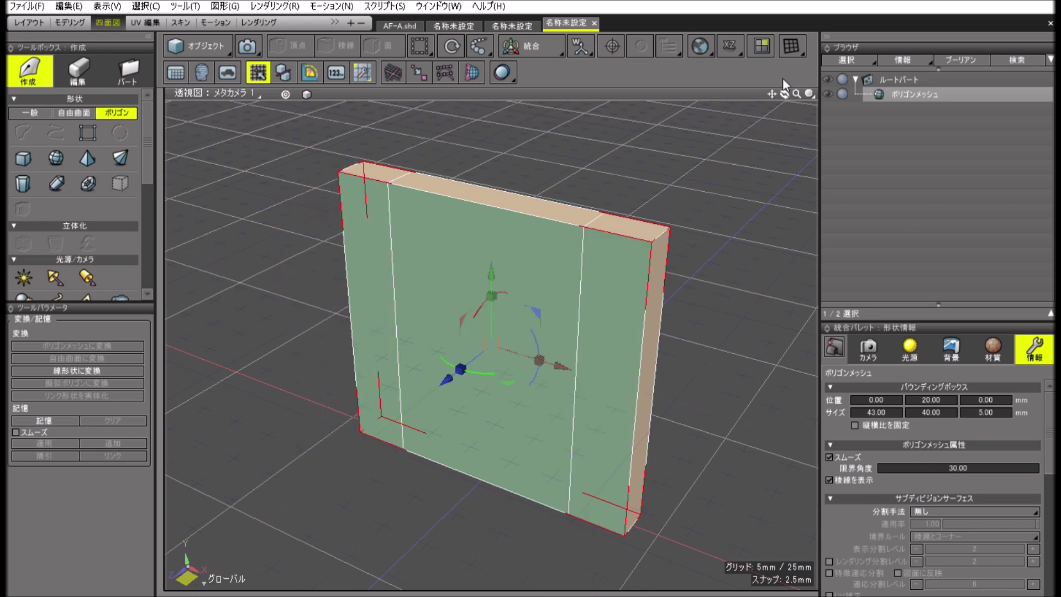
Step: Select the two outer front faces in face editing mode and try adding the middle front and +X top faces to the selection
{"action": "left_click", "coordinate": [207, 32]}
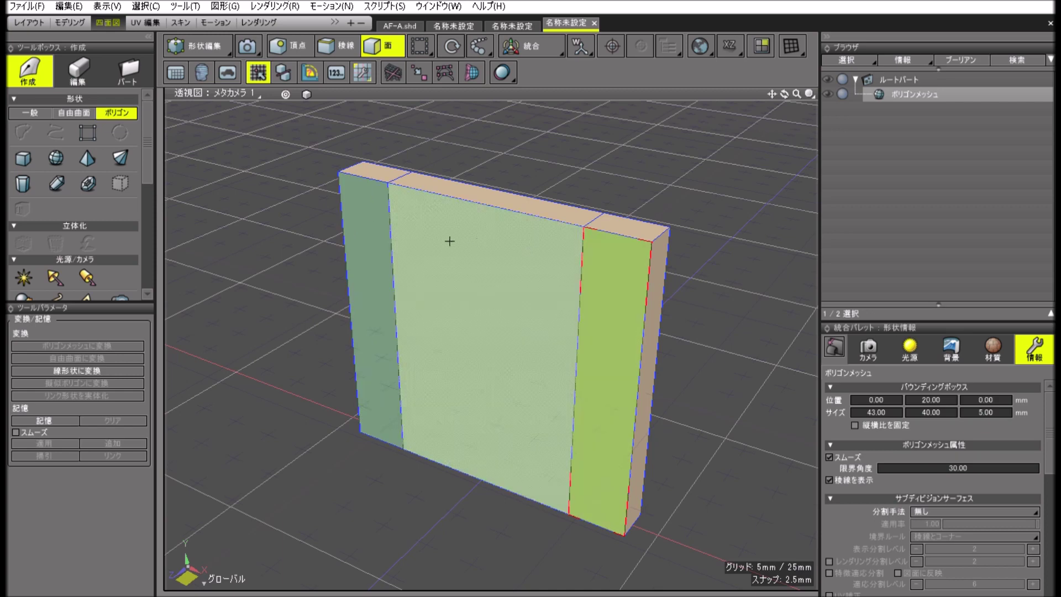
{"action": "left_click", "coordinate": [366, 243], "text": "shift"}
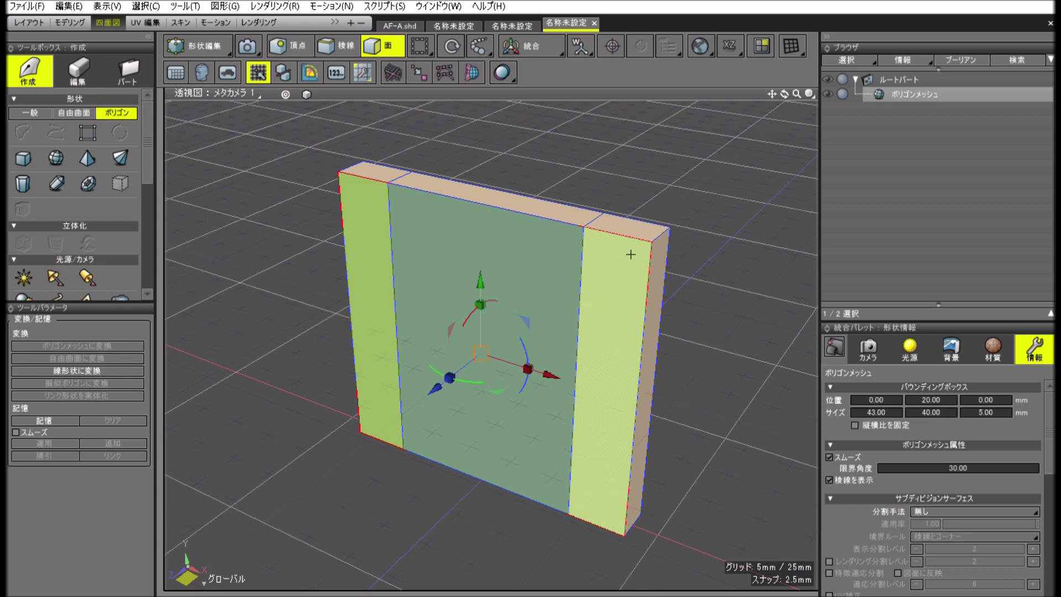
{"action": "left_click", "coordinate": [546, 285]}
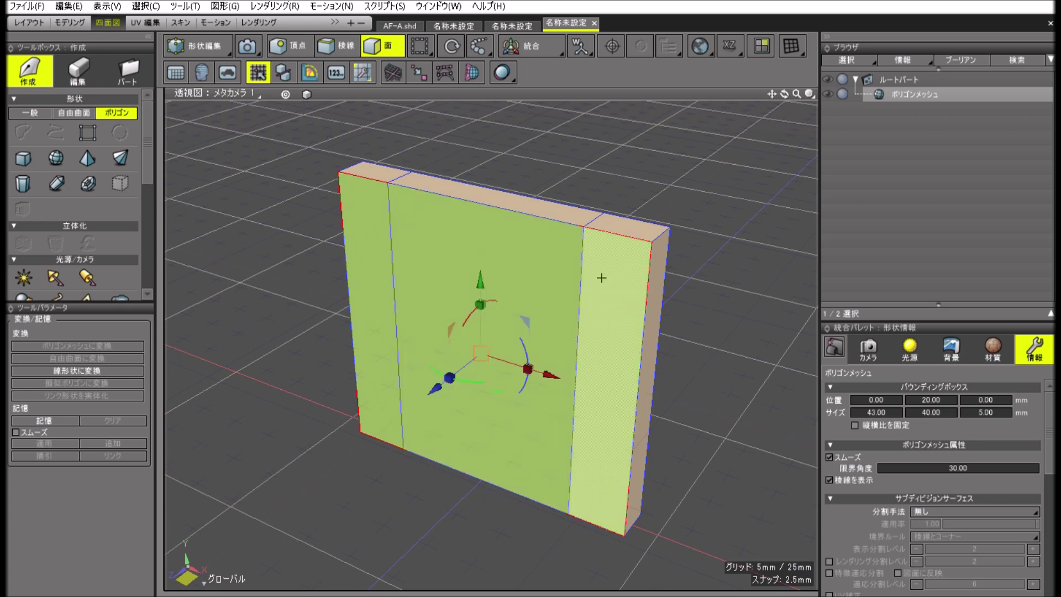
{"action": "left_click", "coordinate": [631, 218]}
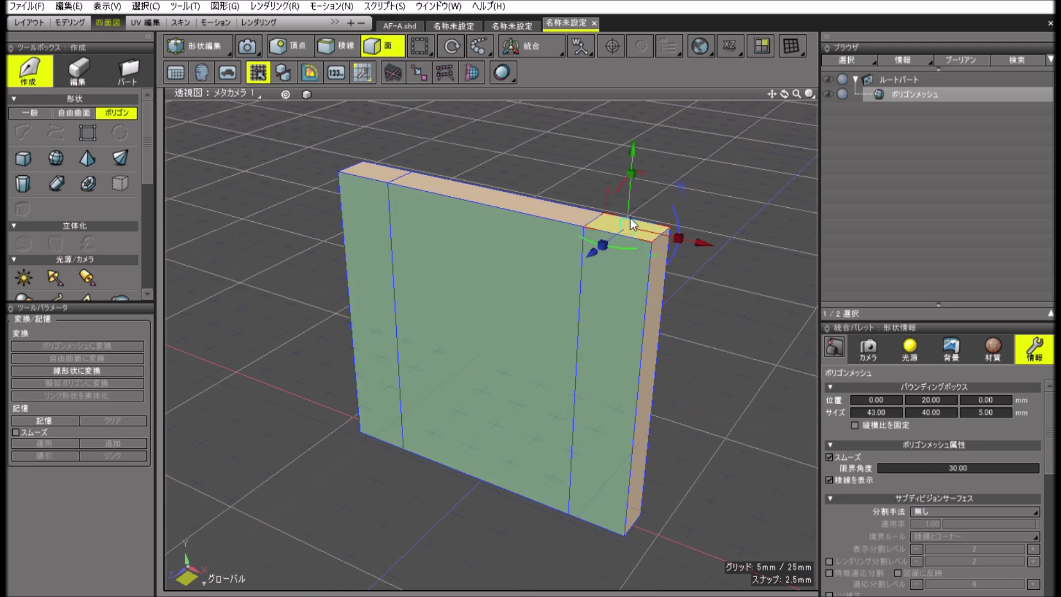
{"action": "left_click", "coordinate": [595, 357], "text": "shift"}
{"action": "left_click", "coordinate": [562, 346], "text": "shift"}
{"action": "left_click", "coordinate": [391, 344], "text": "shift"}
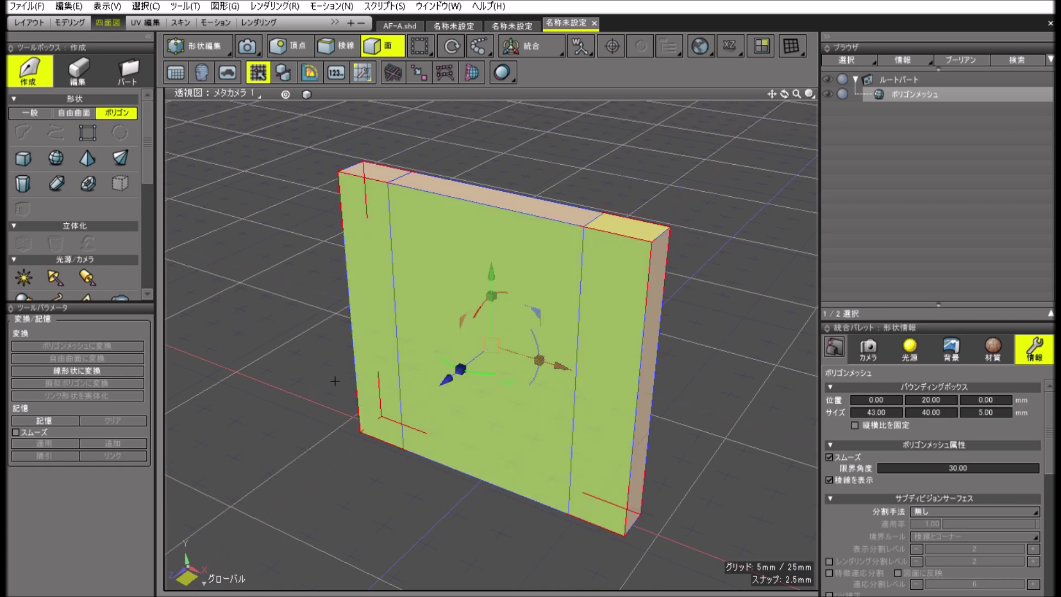
Step: Limit the selection to the two outer front faces and extrude them together 12 mm along Z
{"action": "left_click", "coordinate": [457, 244], "text": "shift"}
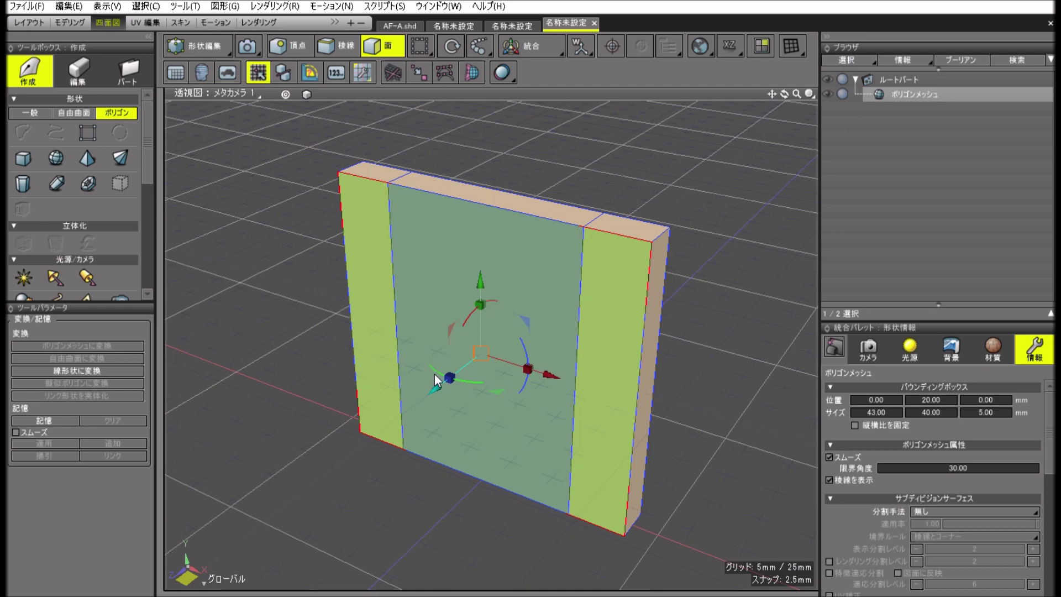
{"action": "left_click_drag", "start_coordinate": [433, 379], "coordinate": [375, 406]}
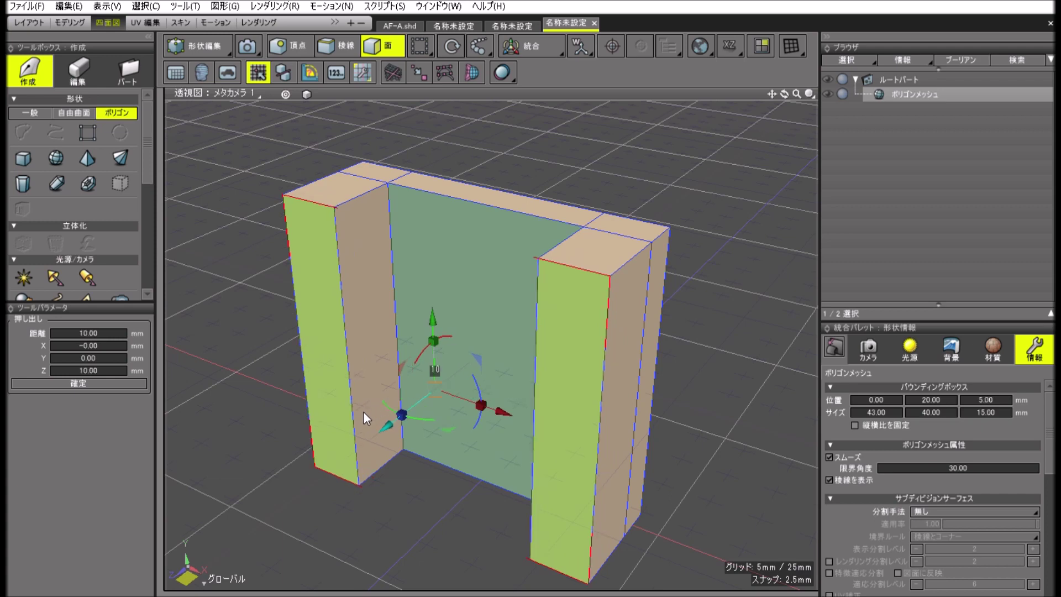
{"action": "left_click_drag", "start_coordinate": [362, 413], "coordinate": [365, 420]}
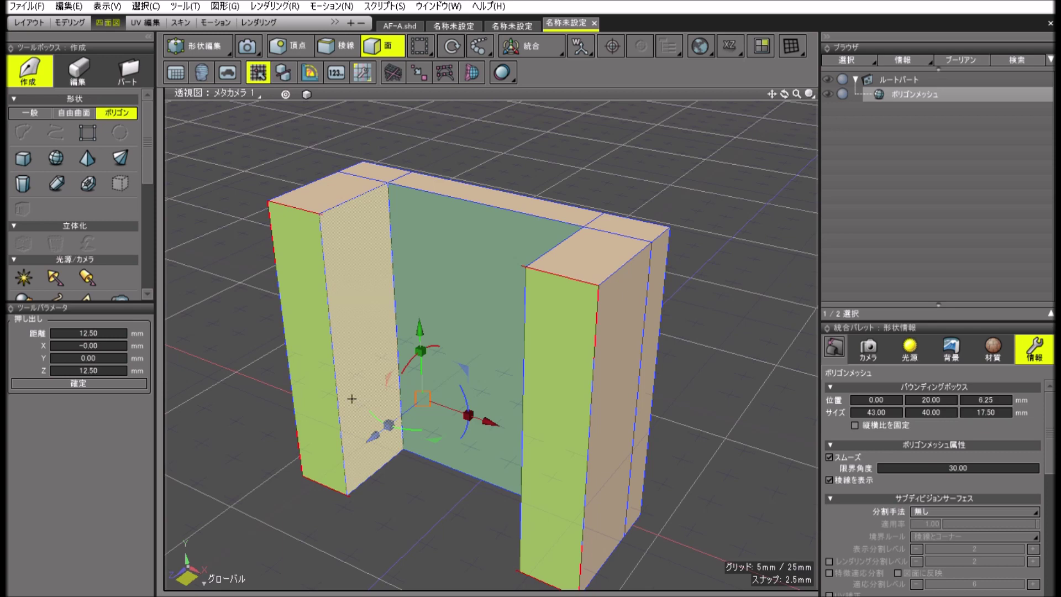
{"action": "left_click", "coordinate": [92, 322]}
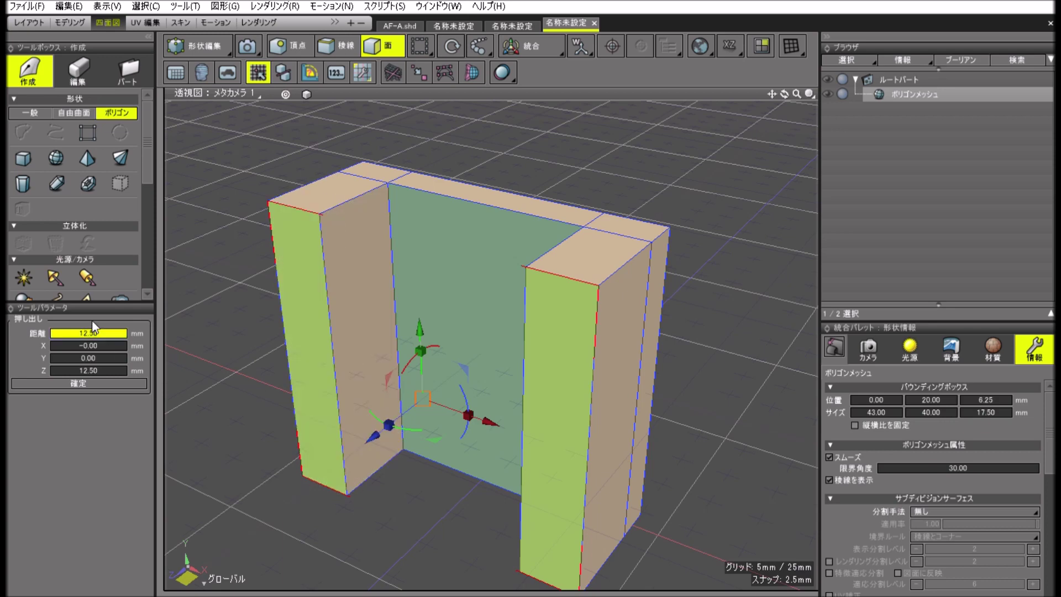
{"action": "type", "text": "12"}
{"action": "key", "text": "Return"}
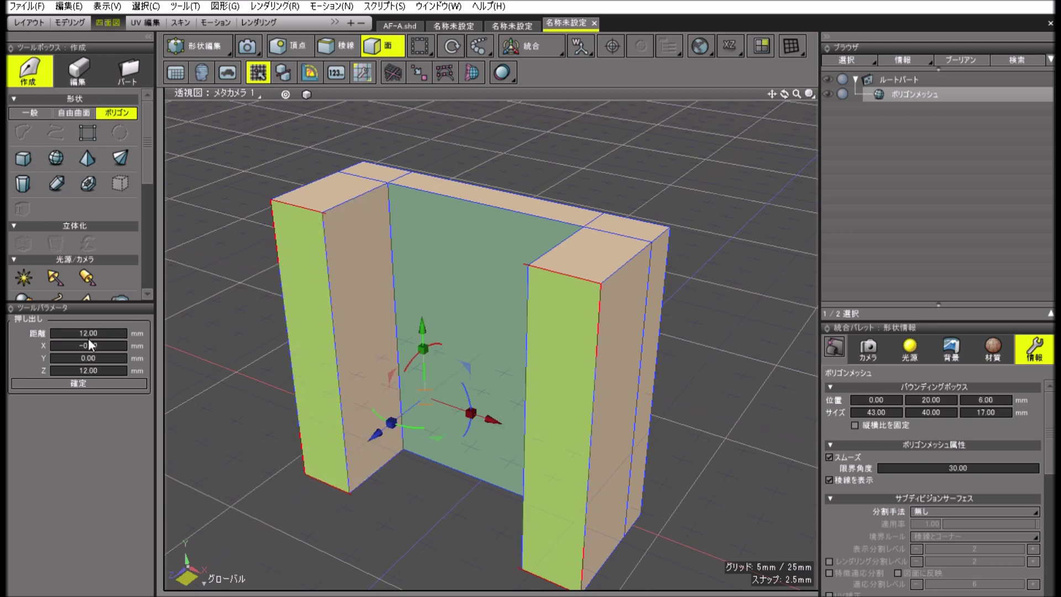
{"action": "left_click", "coordinate": [78, 383]}
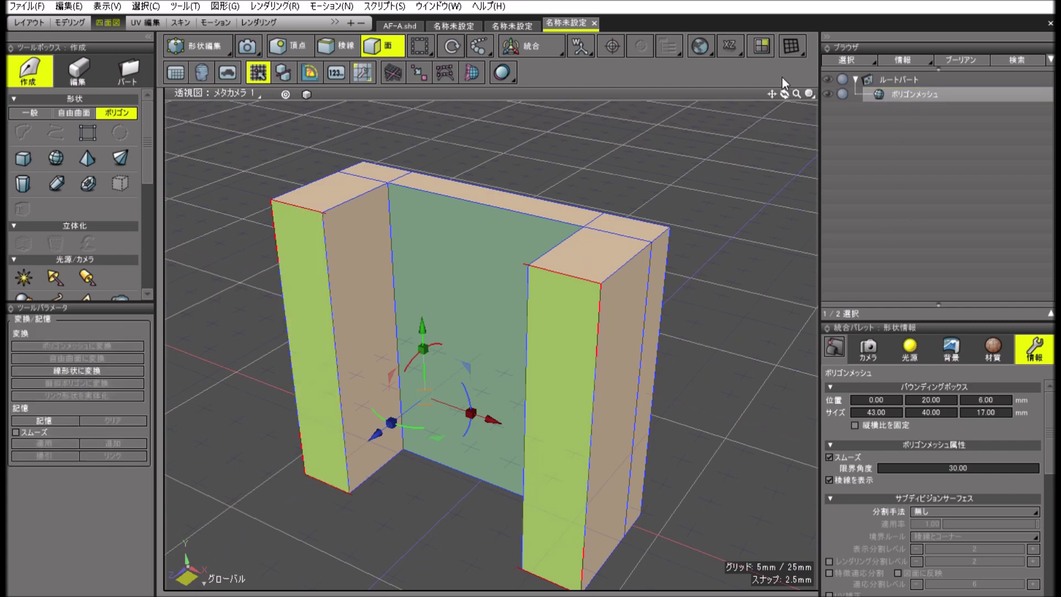
Step: Undo the leg and side extrusions and the box creation, back to an empty scene
{"action": "left_click_drag", "start_coordinate": [784, 94], "coordinate": [777, 155]}
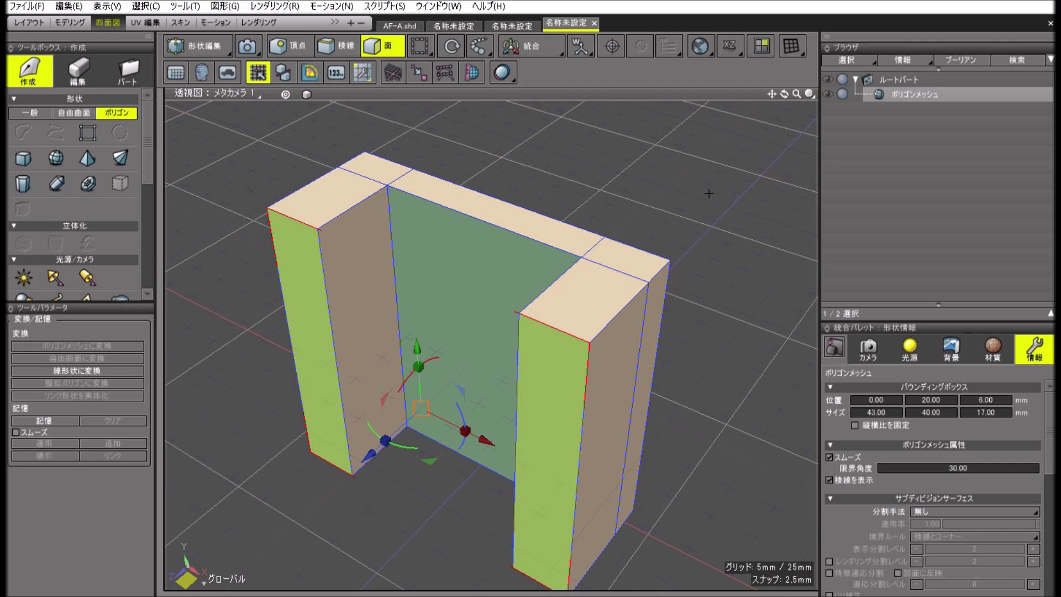
{"action": "key", "text": "ctrl+z"}
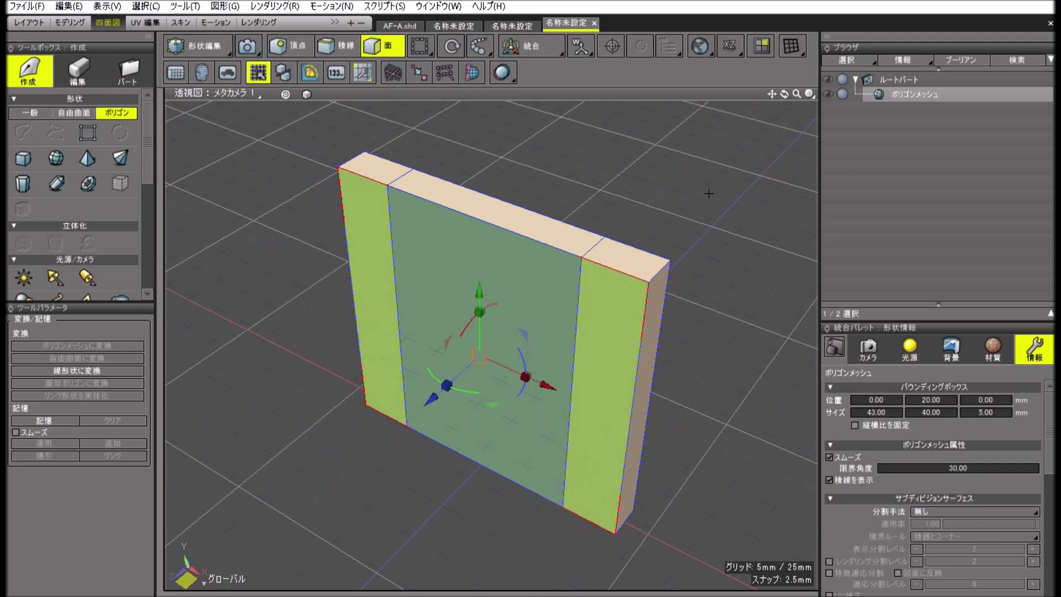
{"action": "key", "text": "ctrl+z"}
{"action": "key", "text": "ctrl+z"}
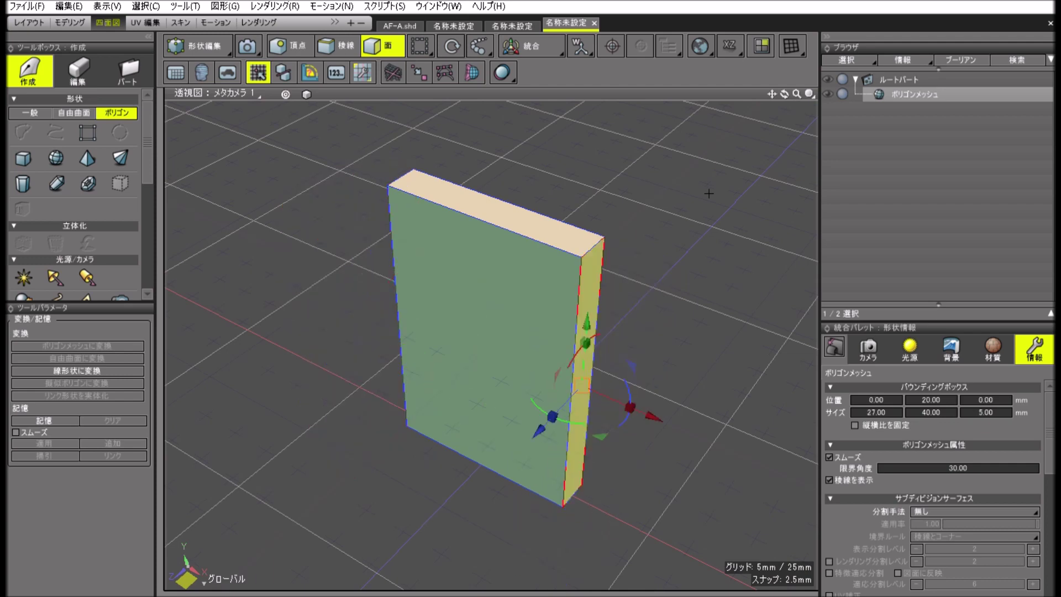
{"action": "key", "text": "ctrl+z"}
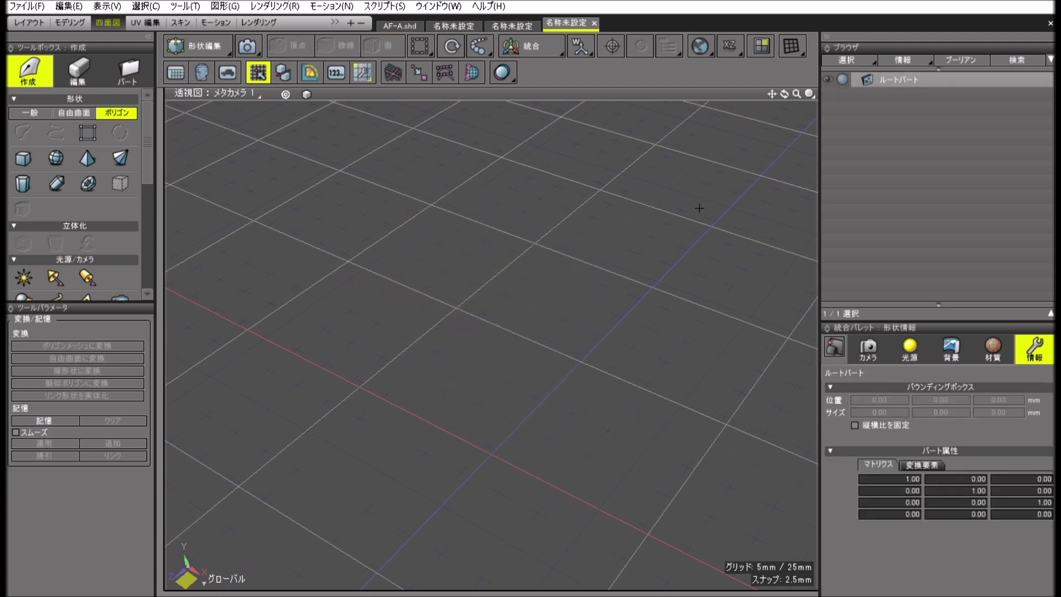
Step: Create a 27 × 5 × 40 mm polygon box at the origin and switch it to shape editing
{"action": "left_click", "coordinate": [21, 139]}
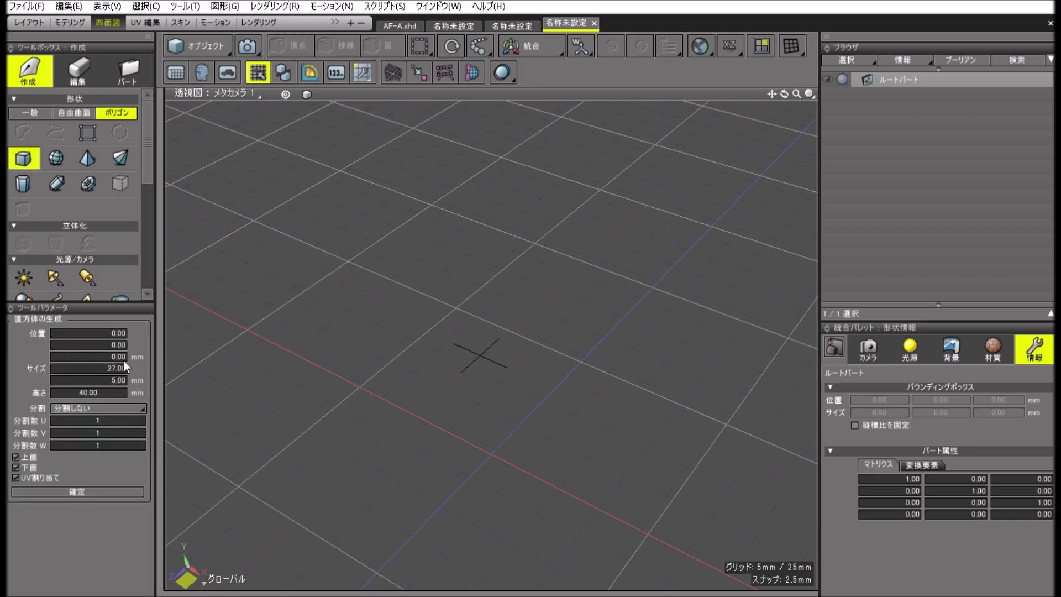
{"action": "left_click", "coordinate": [86, 490]}
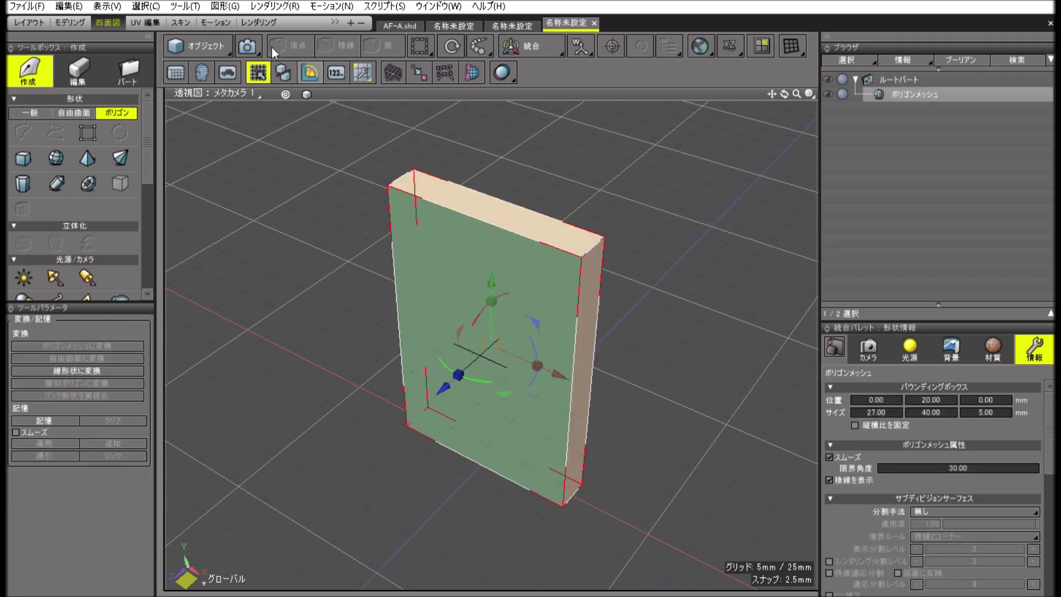
{"action": "left_click", "coordinate": [221, 67]}
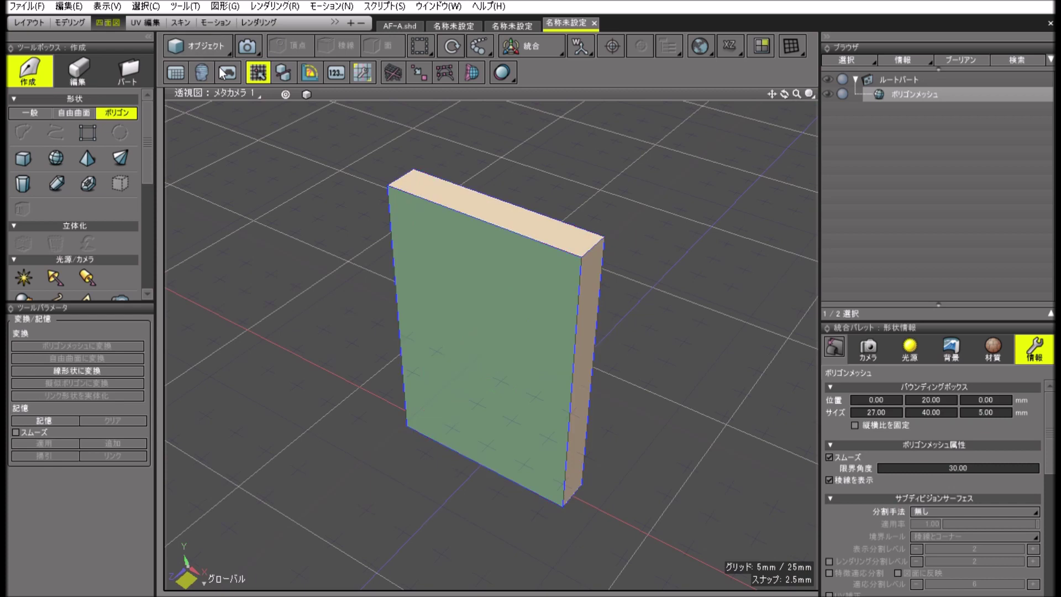
Step: Extrude the box's +X side face outward 8 mm
{"action": "left_click", "coordinate": [591, 329]}
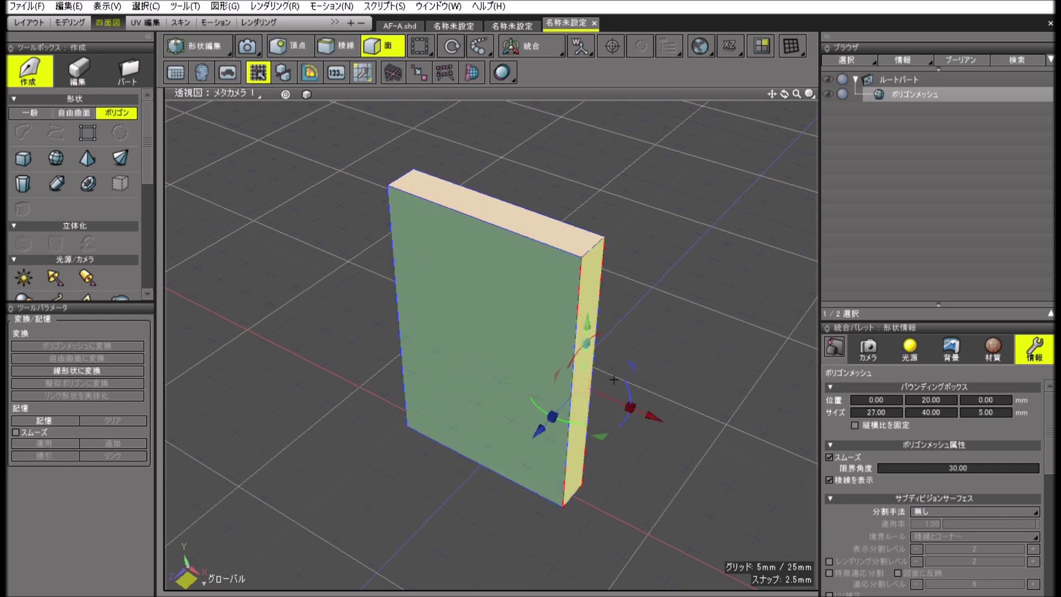
{"action": "left_click_drag", "start_coordinate": [662, 414], "coordinate": [671, 429], "text": "ctrl"}
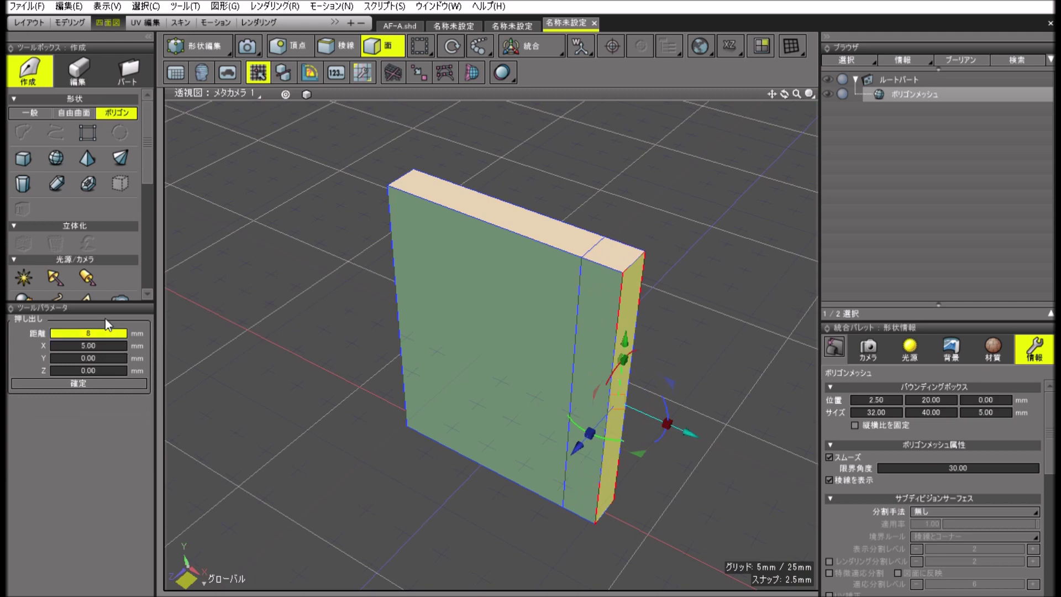
{"action": "key", "text": "Return"}
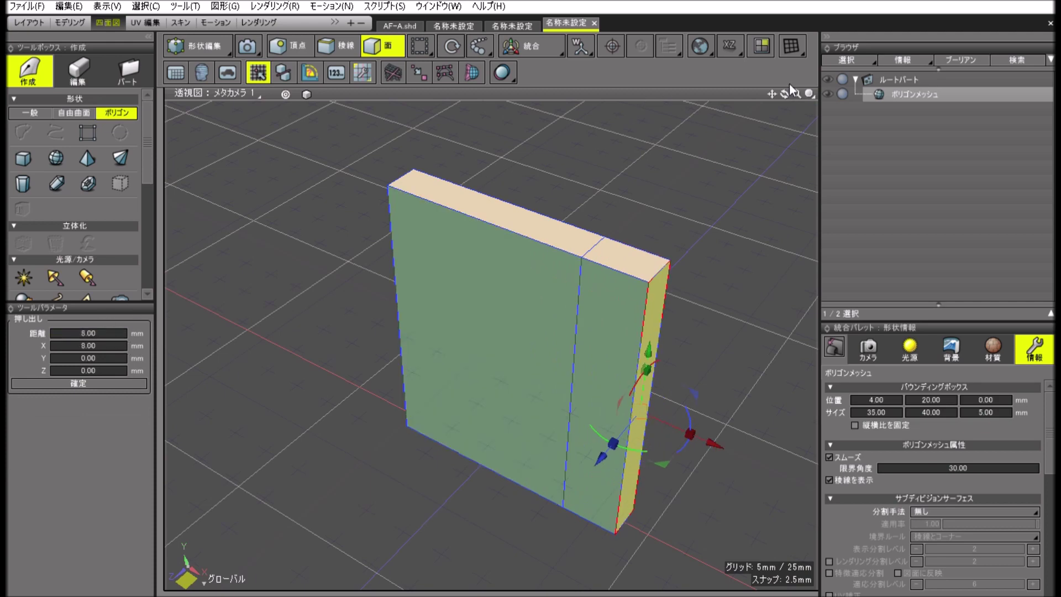
Step: Extrude the box's -X side face outward 8 mm and confirm the extrusion
{"action": "mouse_move", "coordinate": [787, 92]}
{"action": "left_mouse_down"}
{"action": "mouse_move", "coordinate": [774, 92]}
{"action": "mouse_move", "coordinate": [788, 88]}
{"action": "left_mouse_up"}
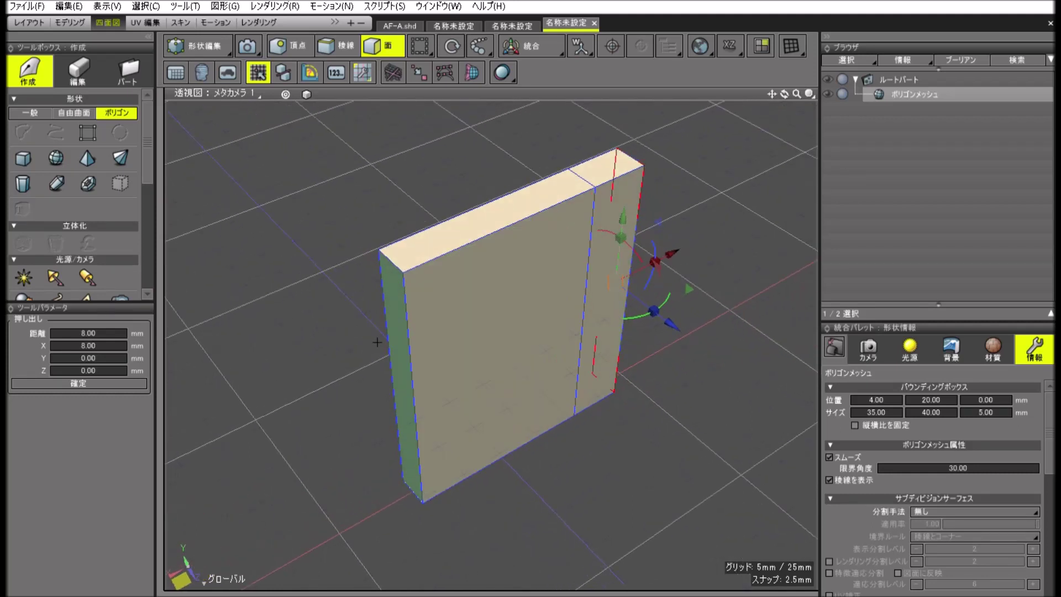
{"action": "left_click", "coordinate": [401, 342]}
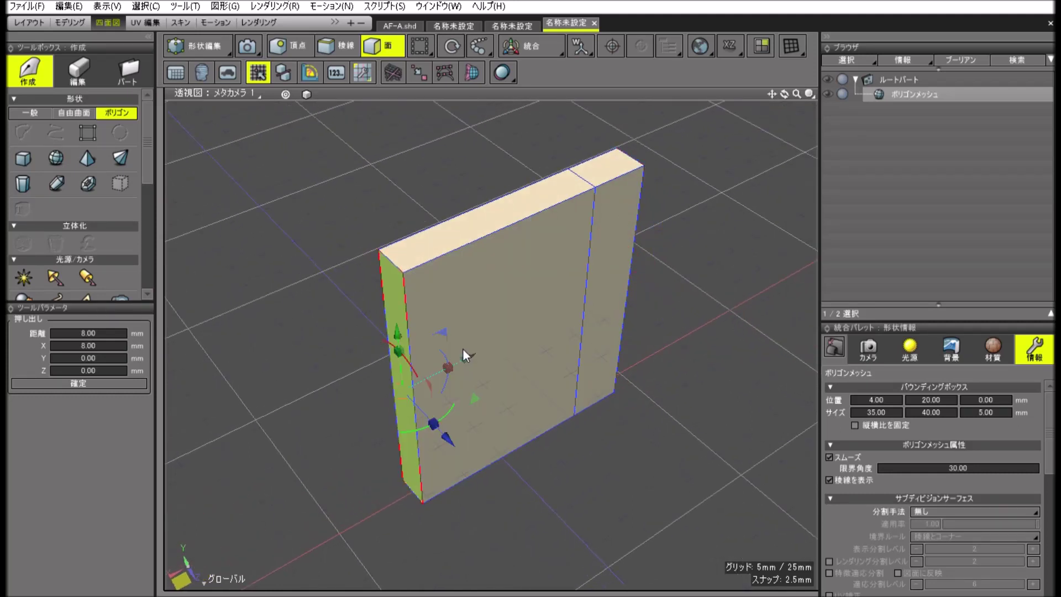
{"action": "left_click_drag", "start_coordinate": [464, 346], "coordinate": [443, 356]}
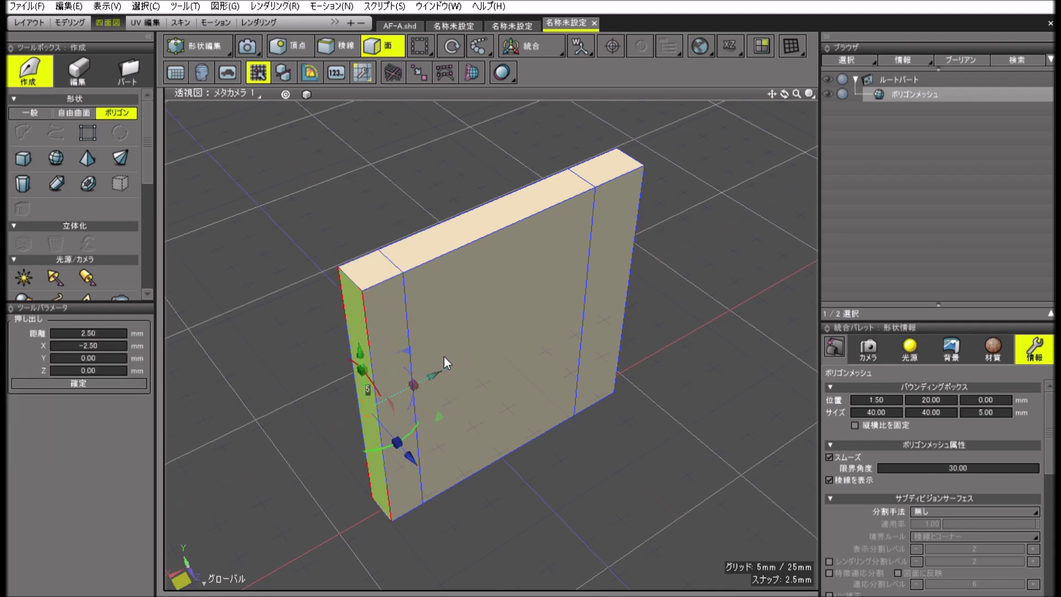
{"action": "left_click", "coordinate": [96, 320]}
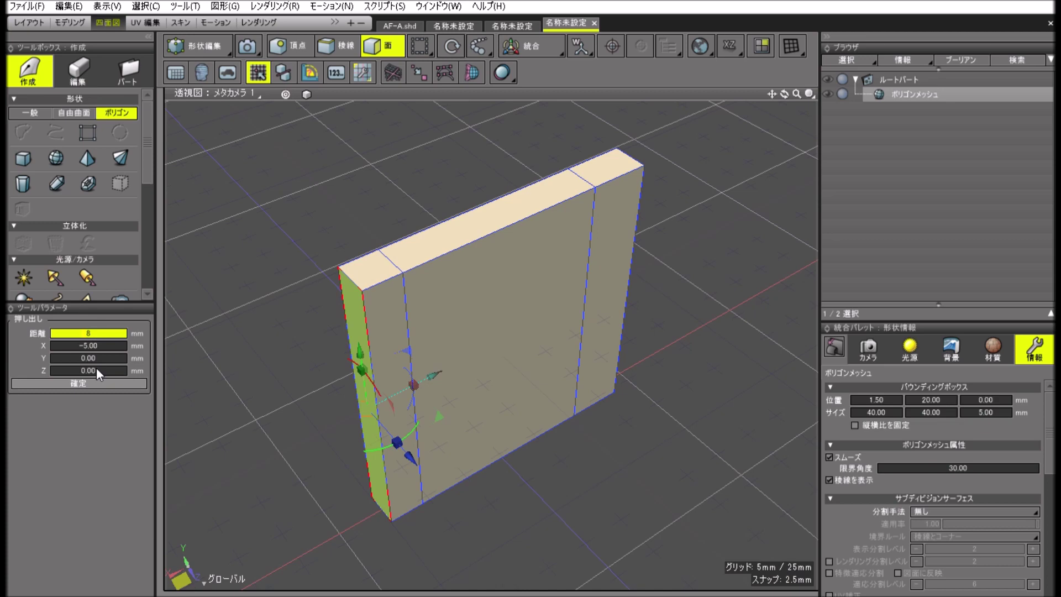
{"action": "left_click", "coordinate": [96, 383]}
Step: Extrude the two outer front faces together 12 mm along Z and return to object mode
{"action": "left_click", "coordinate": [388, 341]}
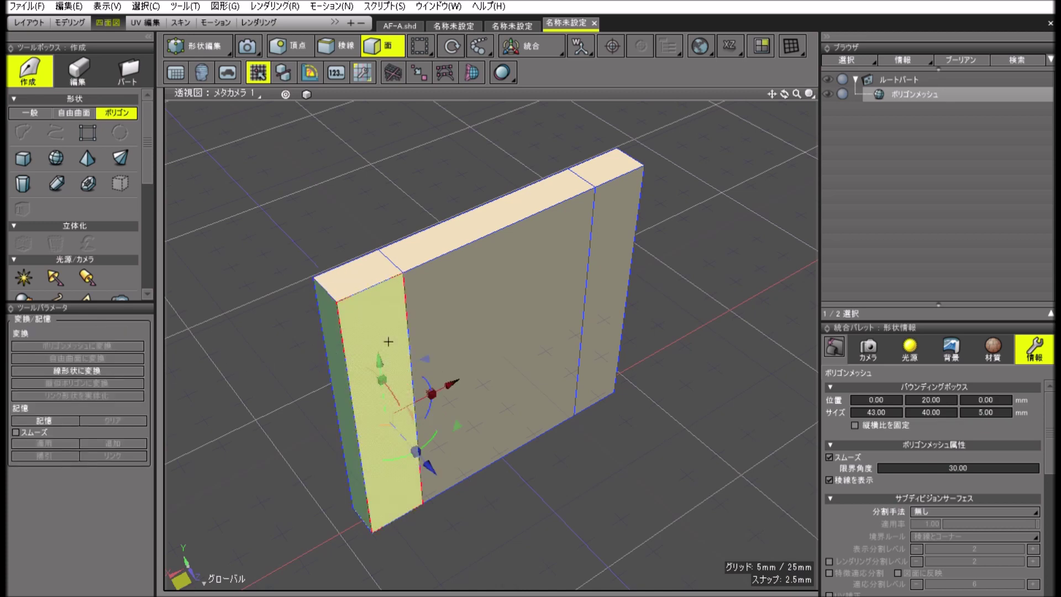
{"action": "left_click", "coordinate": [615, 269], "text": "shift"}
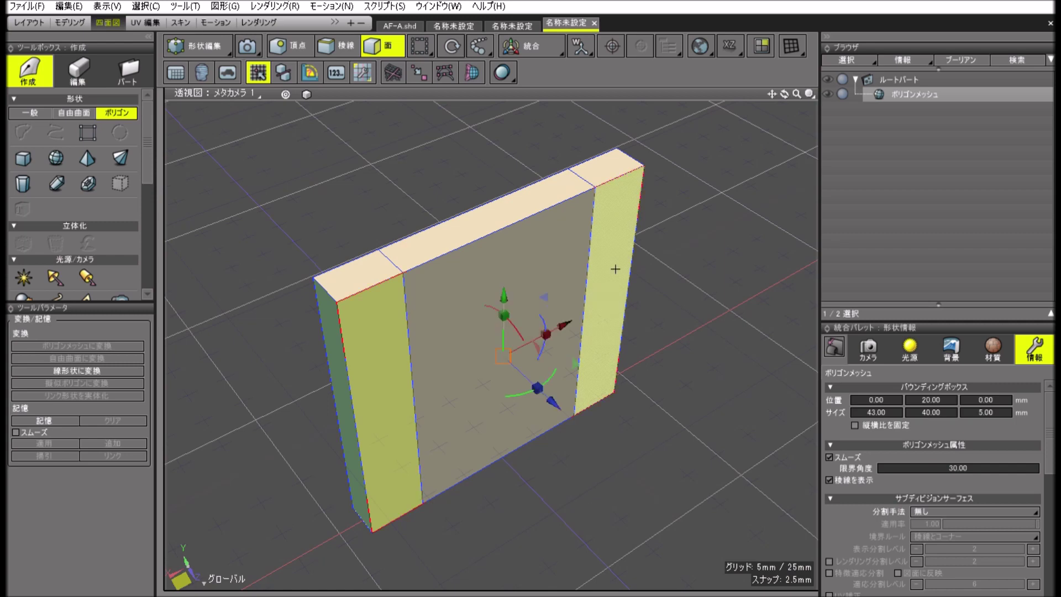
{"action": "left_click_drag", "start_coordinate": [554, 401], "coordinate": [620, 458]}
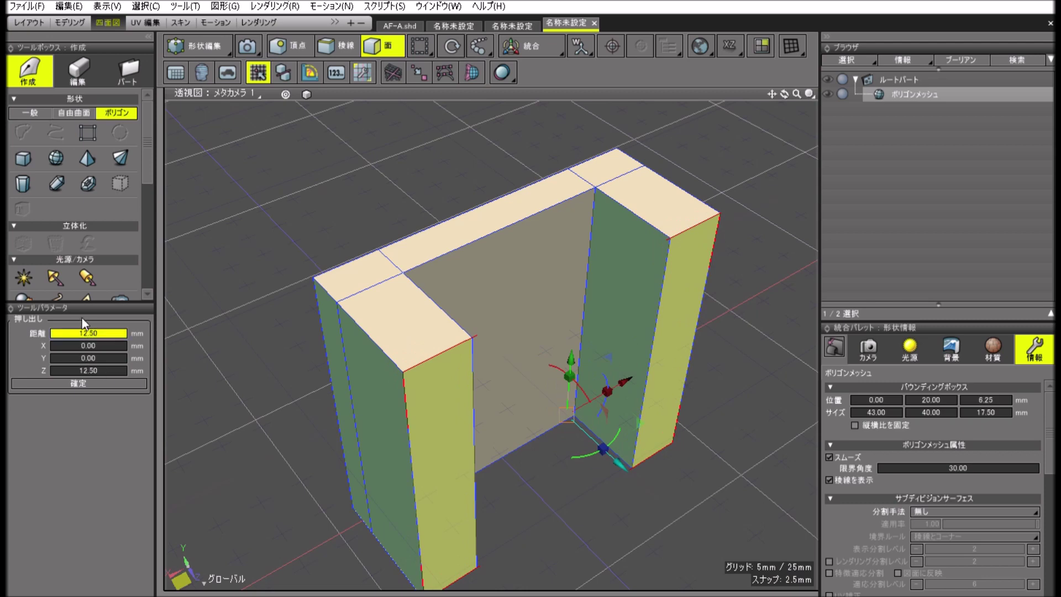
{"action": "key", "text": "Return"}
{"action": "left_click", "coordinate": [75, 381]}
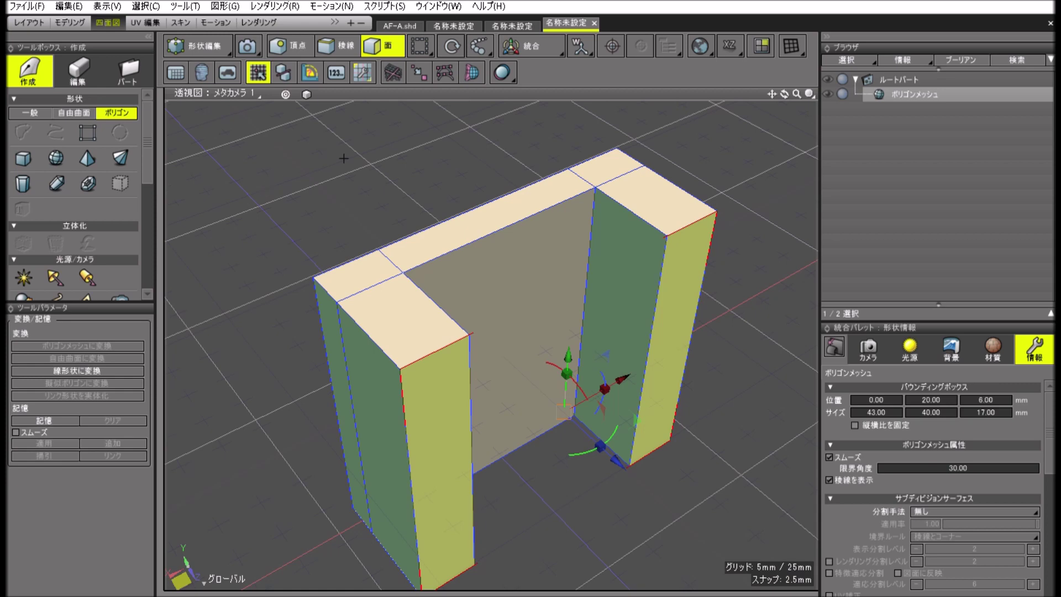
{"action": "key", "text": "Tab"}
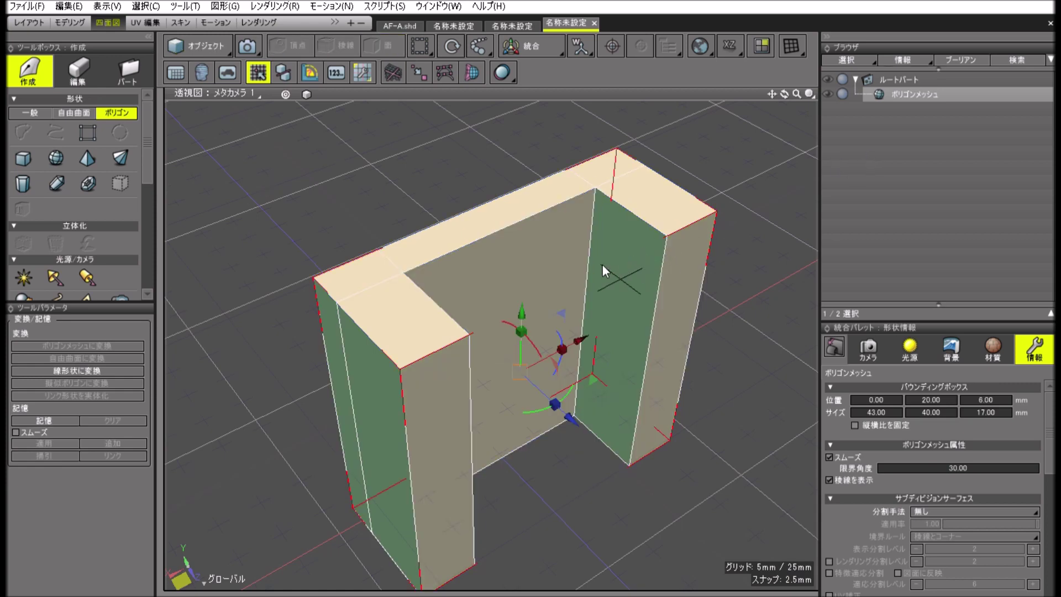
Step: Inspect the bracket from another angle and compare it with the sharp-edged and rounded brackets in the other two unnamed documents
{"action": "right_click_drag", "start_coordinate": [562, 263], "coordinate": [611, 176]}
{"action": "left_click", "coordinate": [511, 25]}
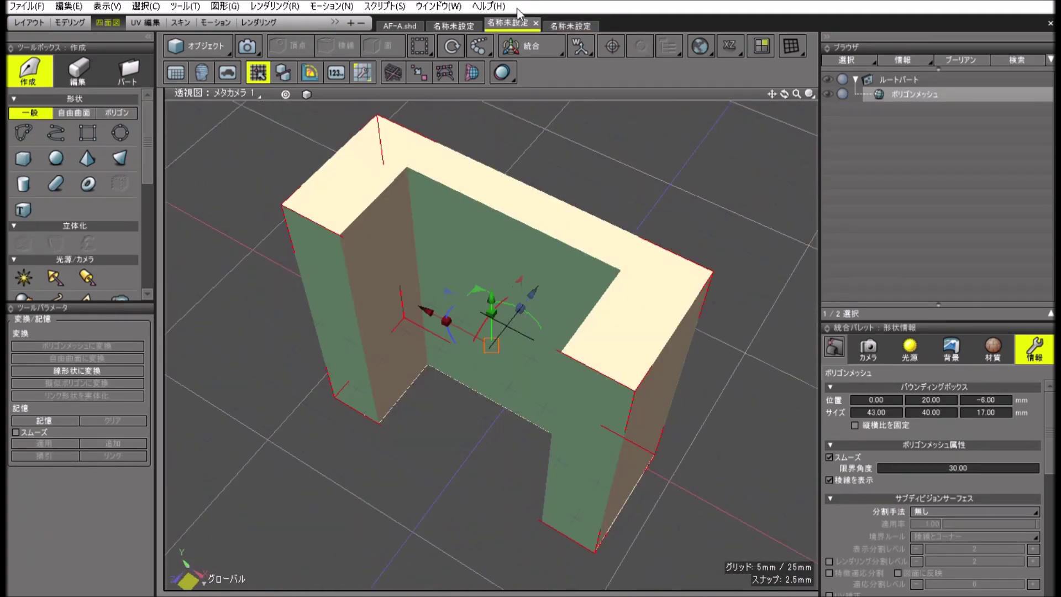
{"action": "left_click", "coordinate": [448, 22]}
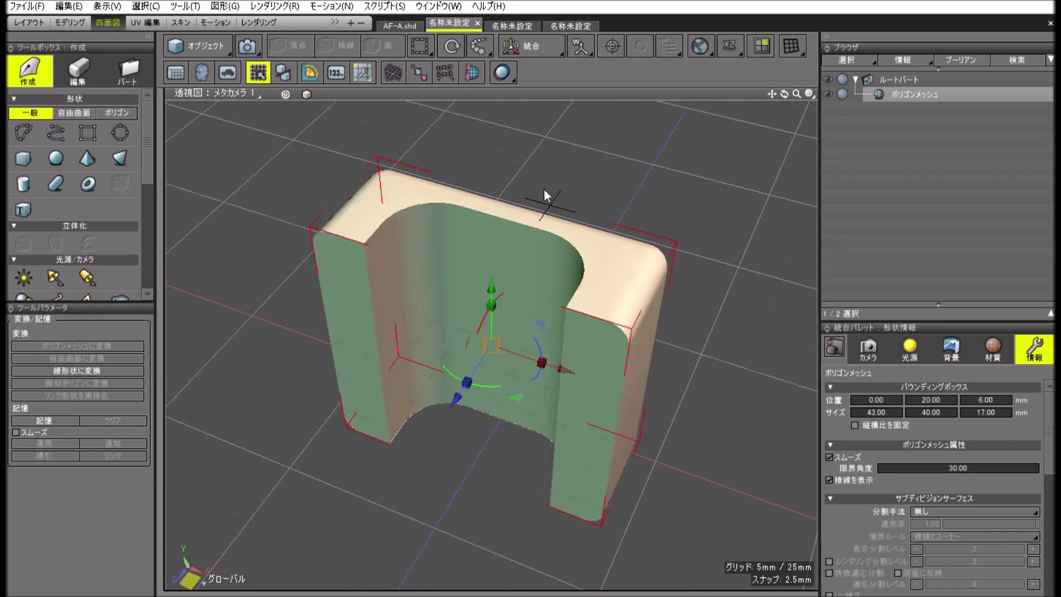
{"action": "right_click_drag", "start_coordinate": [544, 187], "coordinate": [603, 198]}
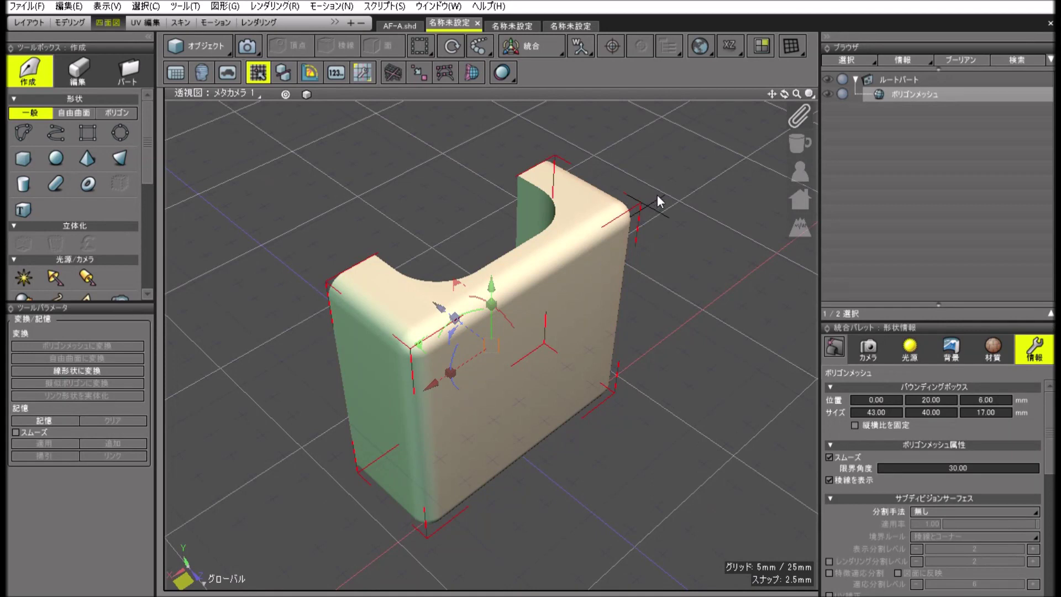